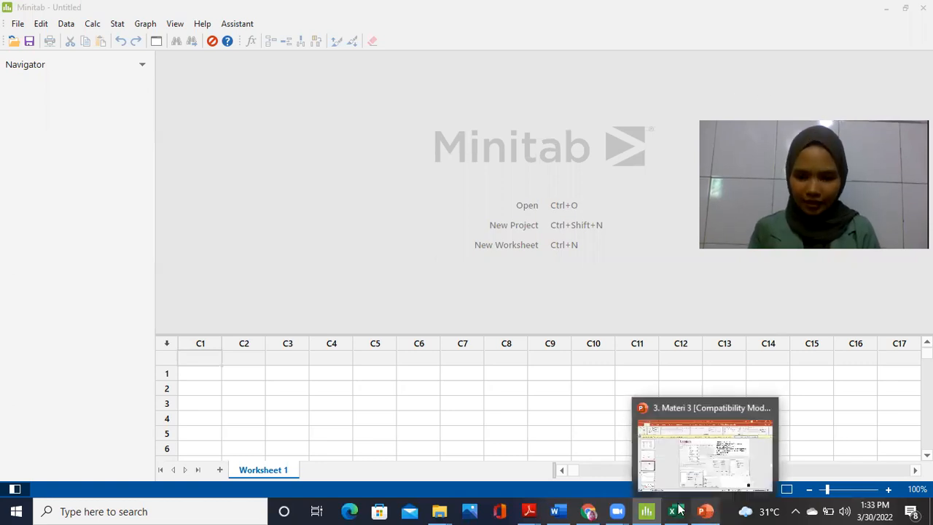
# Switch to the 3. data praktikum workbook in Excel, review the sales data on the Tugas SAles sheet, and return to Minitab
pyautogui.moveTo(675, 510)
pyautogui.click(678, 467)
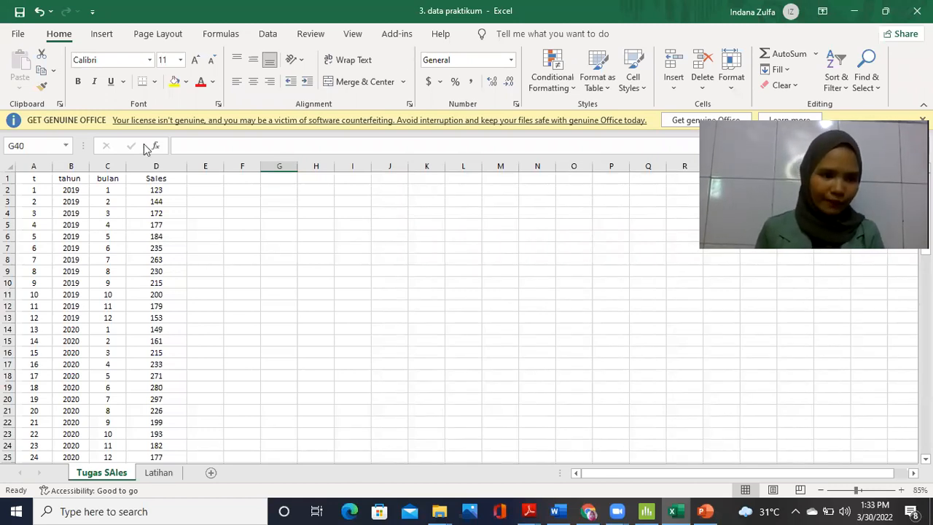
pyautogui.click(75, 190)
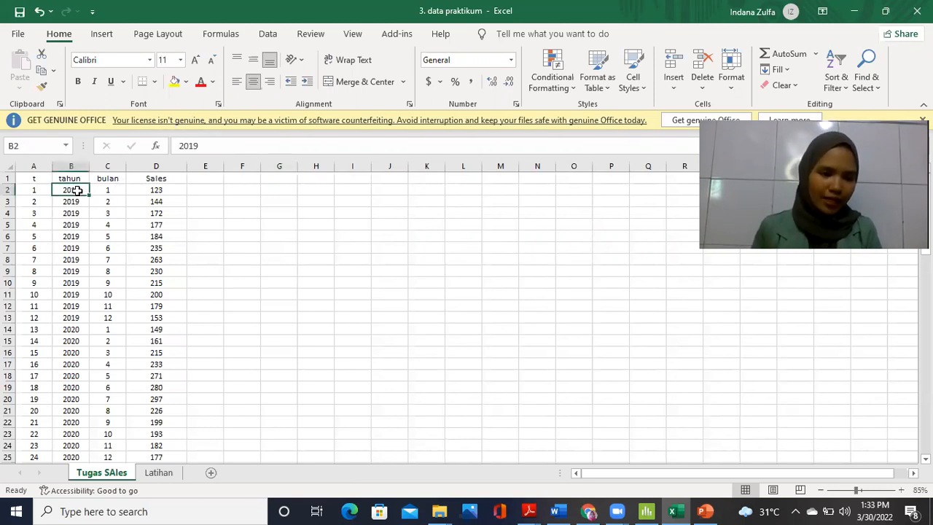
pyautogui.scroll(-7, 243, 300)
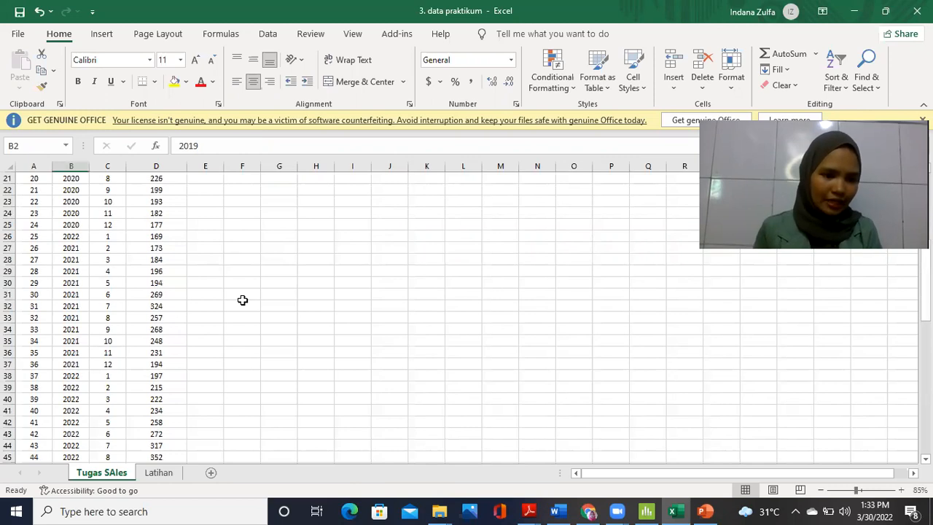
pyautogui.scroll(-3, 243, 300)
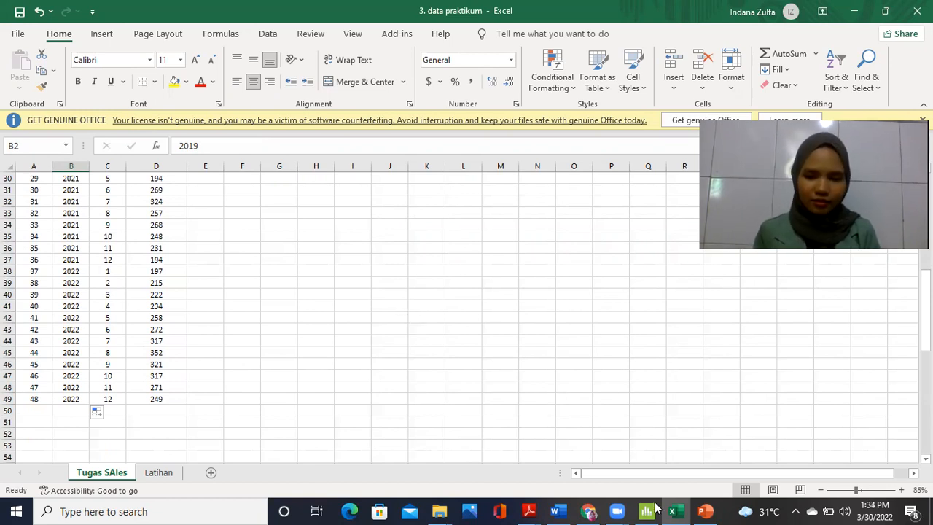
pyautogui.moveTo(656, 510)
pyautogui.click(647, 453)
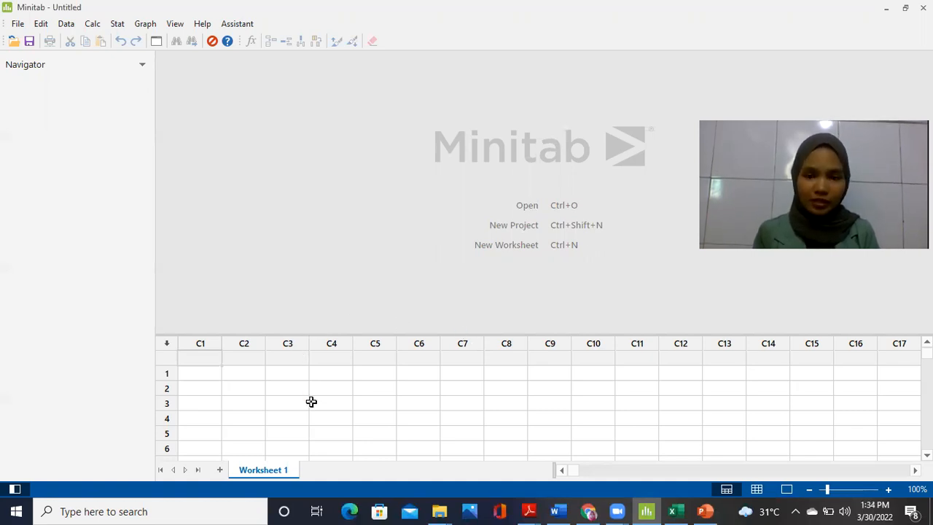
# Switch to Excel and copy the t, tahun, bulan and Sales columns with their headers, range A1:D49, on the Tugas SAles sheet
pyautogui.moveTo(675, 511)
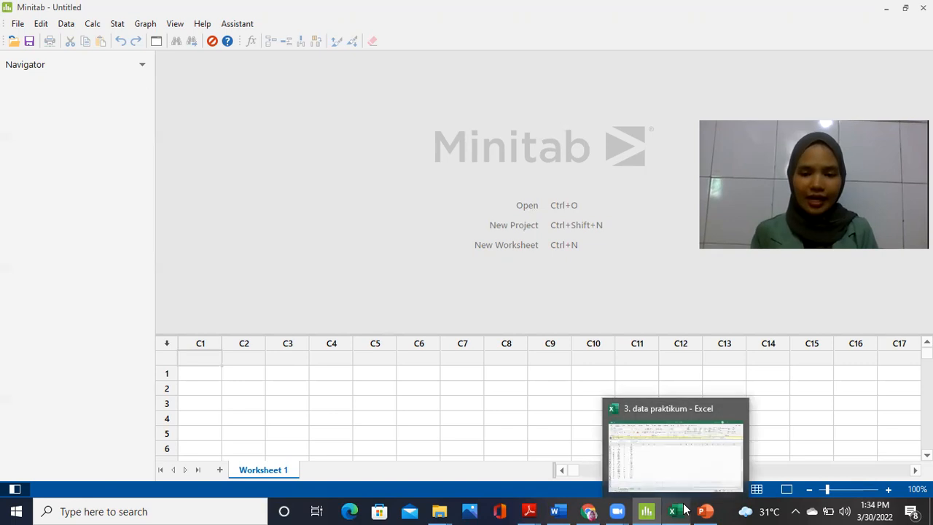
pyautogui.click(675, 442)
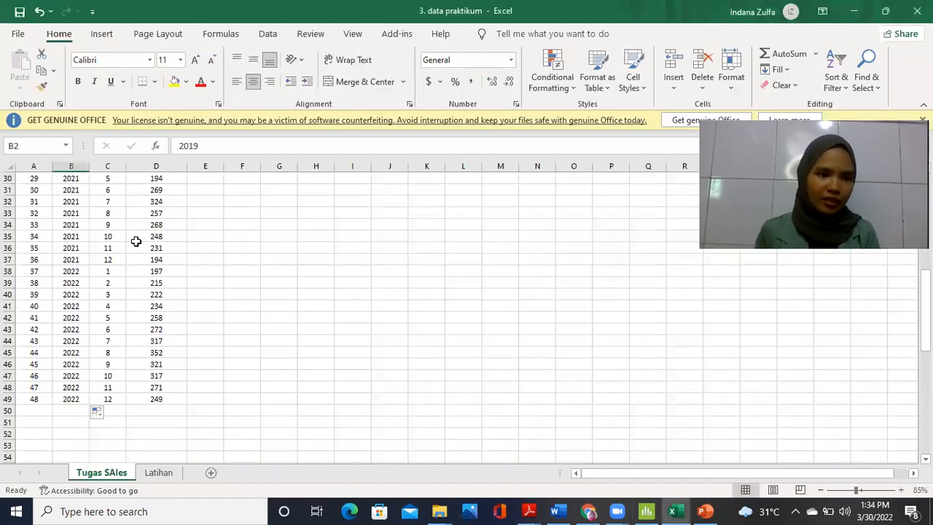
pyautogui.scroll(10, 136, 242)
pyautogui.click(28, 179)
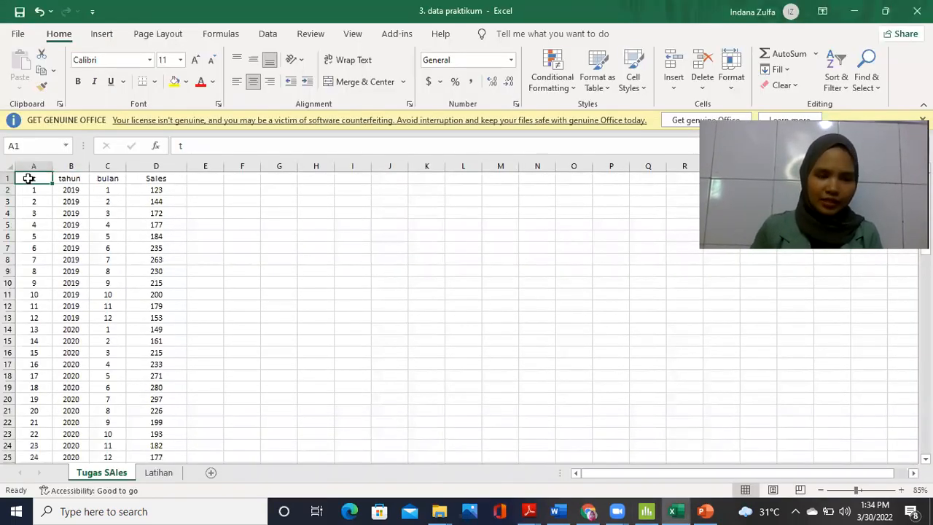
pyautogui.hotkey('shift', 'Down')
pyautogui.hotkey('shift', 'Down')
pyautogui.hotkey('shift', 'Down')
pyautogui.hotkey('shift', 'Down')
pyautogui.hotkey('shift', 'Down')
pyautogui.hotkey('shift', 'Down')
pyautogui.hotkey('shift', 'Down')
pyautogui.hotkey('shift', 'Down')
pyautogui.hotkey('shift', 'Down')
pyautogui.hotkey('shift', 'Down')
pyautogui.hotkey('shift', 'Down')
pyautogui.hotkey('shift', 'Down')
pyautogui.hotkey('shift', 'Down')
pyautogui.hotkey('shift', 'Down')
pyautogui.hotkey('shift', 'Down')
pyautogui.hotkey('shift', 'Down')
pyautogui.hotkey('shift', 'Down')
pyautogui.hotkey('shift', 'Down')
pyautogui.hotkey('shift', 'Down')
pyautogui.hotkey('shift', 'Down')
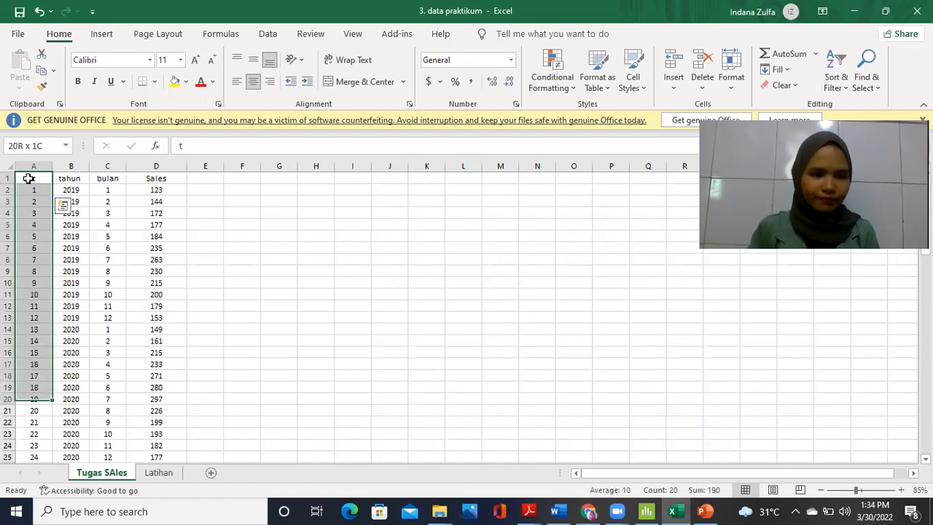
pyautogui.hotkey('shift', 'Down')
pyautogui.hotkey('shift', 'Down')
pyautogui.hotkey('shift', 'Down')
pyautogui.hotkey('shift', 'Down')
pyautogui.hotkey('shift', 'Down')
pyautogui.hotkey('shift', 'Down')
pyautogui.hotkey('shift', 'Down')
pyautogui.hotkey('shift', 'Down')
pyautogui.hotkey('shift', 'Down')
pyautogui.hotkey('shift', 'Down')
pyautogui.hotkey('shift', 'Down')
pyautogui.hotkey('shift', 'Down')
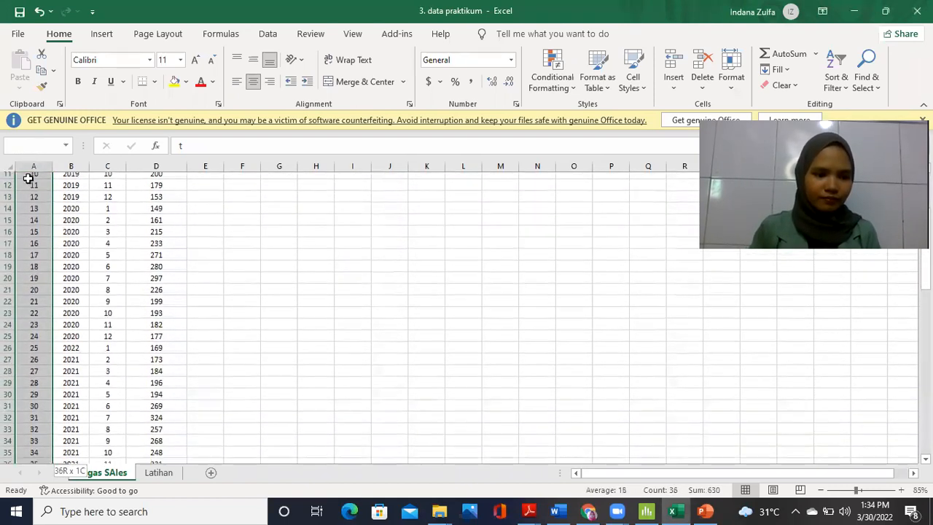
pyautogui.hotkey('shift', 'Down')
pyautogui.hotkey('shift', 'Down')
pyautogui.hotkey('shift', 'Down')
pyautogui.hotkey('shift', 'Down')
pyautogui.hotkey('shift', 'Down')
pyautogui.hotkey('shift', 'Down')
pyautogui.hotkey('shift', 'Down')
pyautogui.hotkey('shift', 'Down')
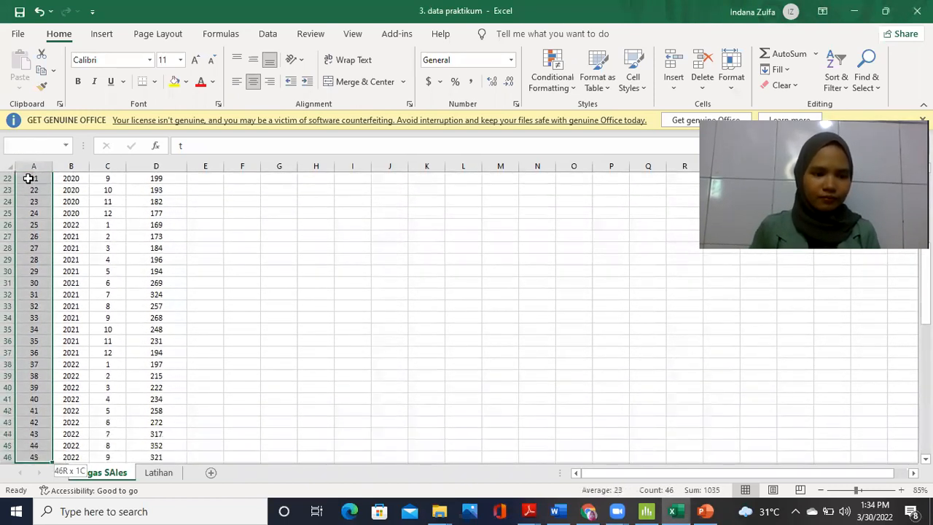
pyautogui.hotkey('shift', 'Down')
pyautogui.hotkey('shift', 'Down')
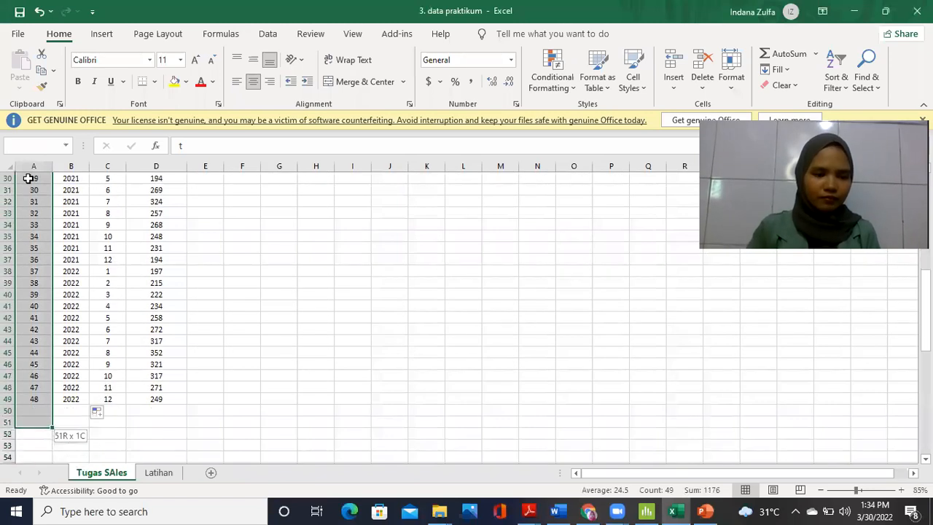
pyautogui.hotkey('shift', 'Right')
pyautogui.hotkey('shift', 'Right')
pyautogui.hotkey('shift', 'Right')
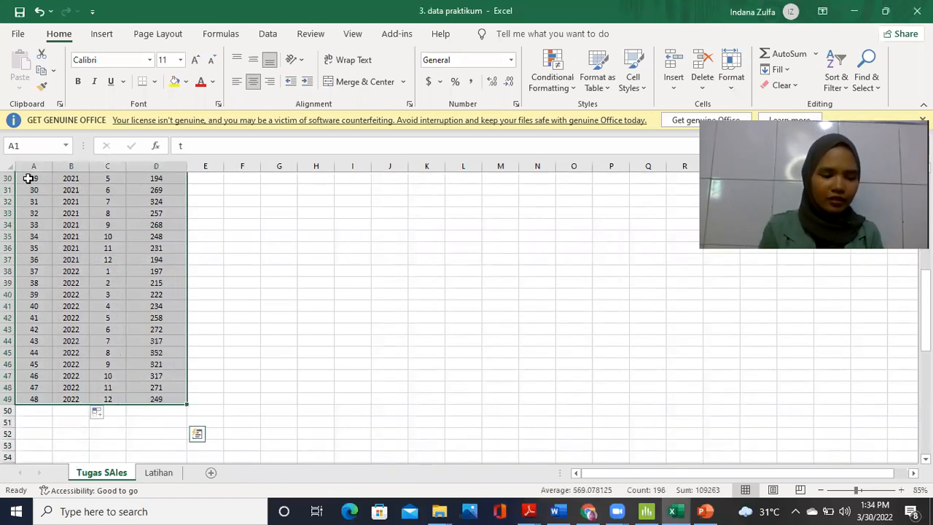
pyautogui.hotkey('ctrl', 'c')
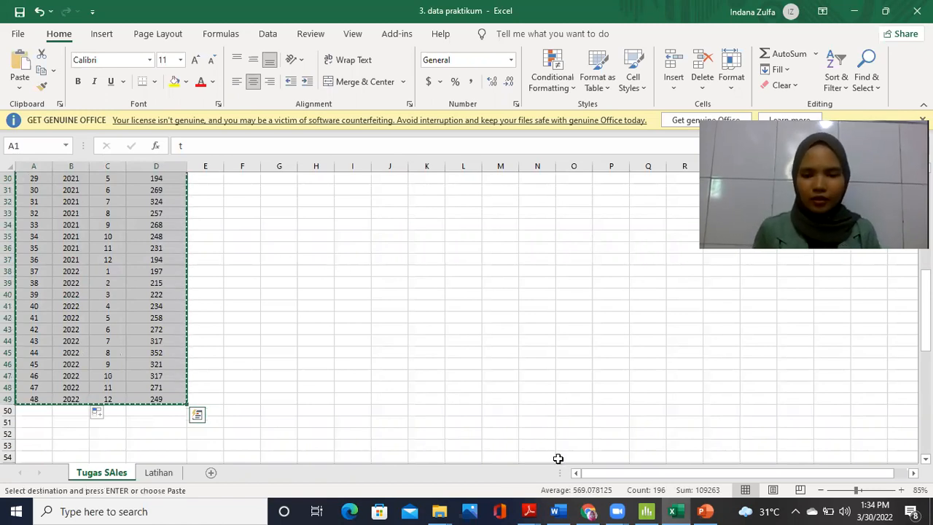
# Switch to Minitab, paste the copied data into Worksheet 1 starting at the C1 column name cell, and check the pasted rows
pyautogui.click(645, 511)
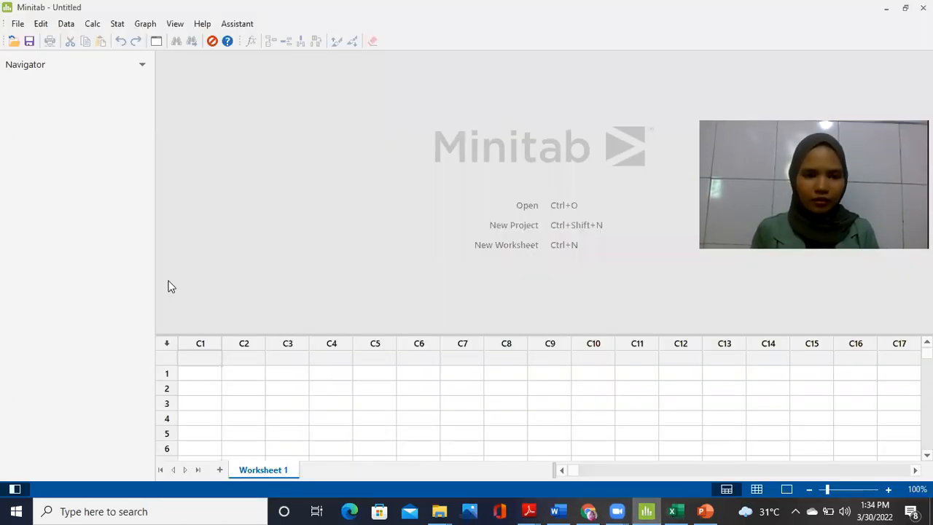
pyautogui.click(200, 357)
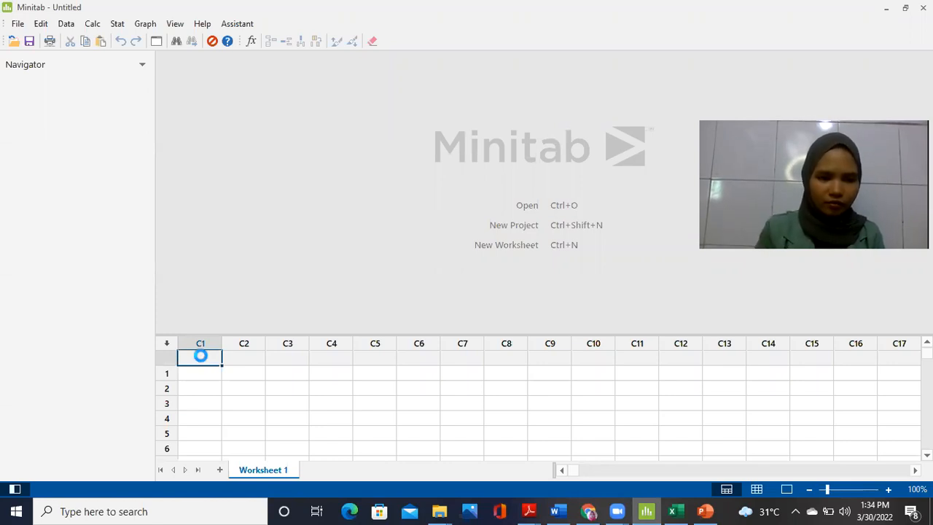
pyautogui.hotkey('ctrl', 'v')
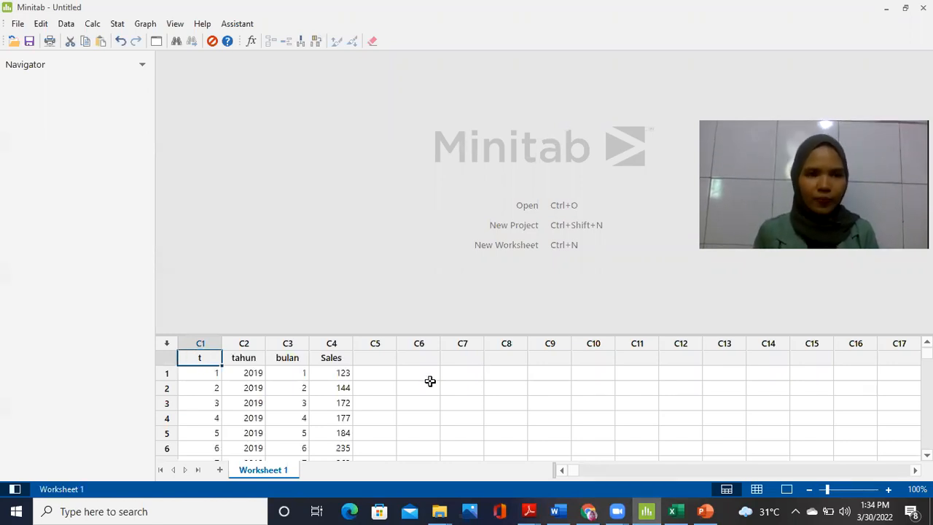
pyautogui.scroll(-18, 430, 381)
pyautogui.scroll(18, 430, 382)
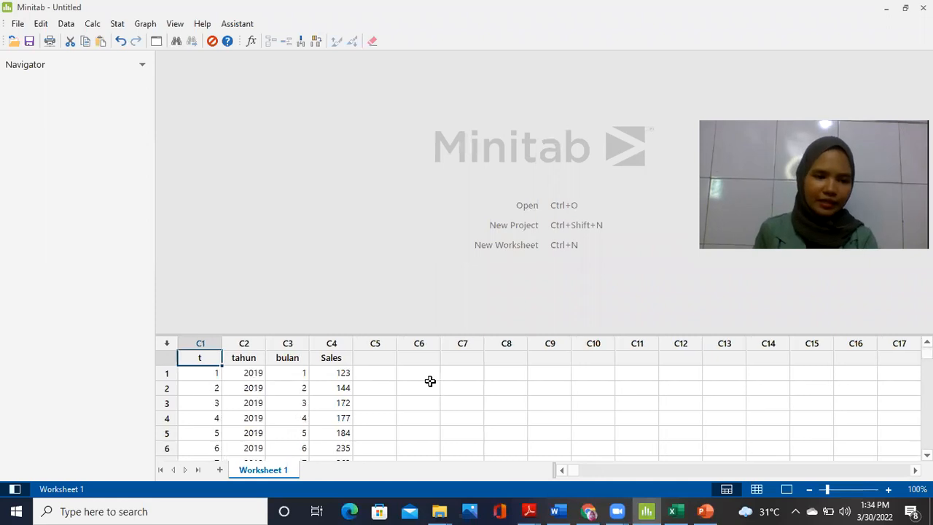
pyautogui.scroll(-5, 430, 381)
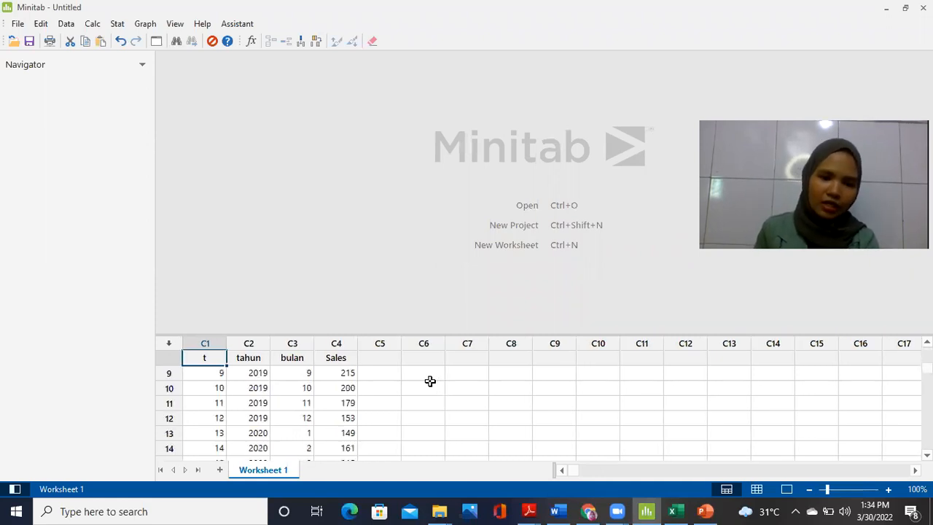
pyautogui.scroll(-6, 430, 381)
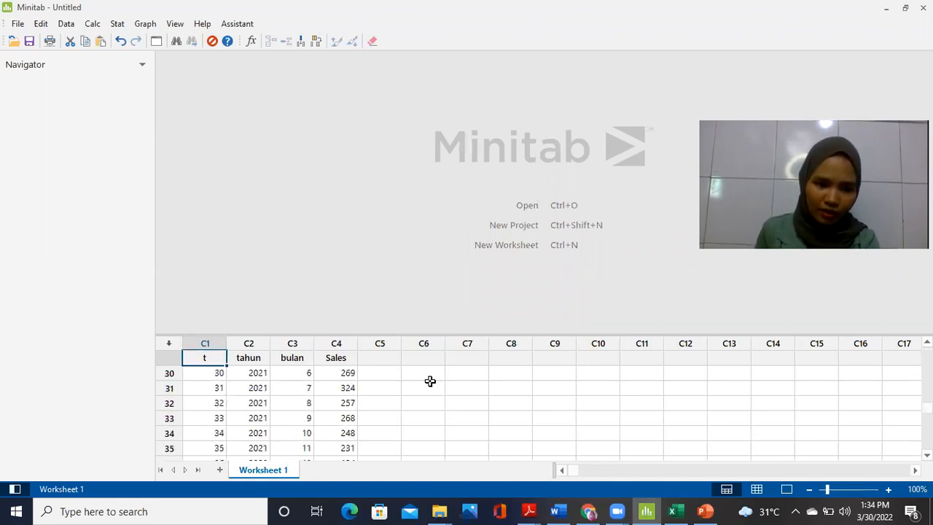
pyautogui.scroll(-4, 406, 382)
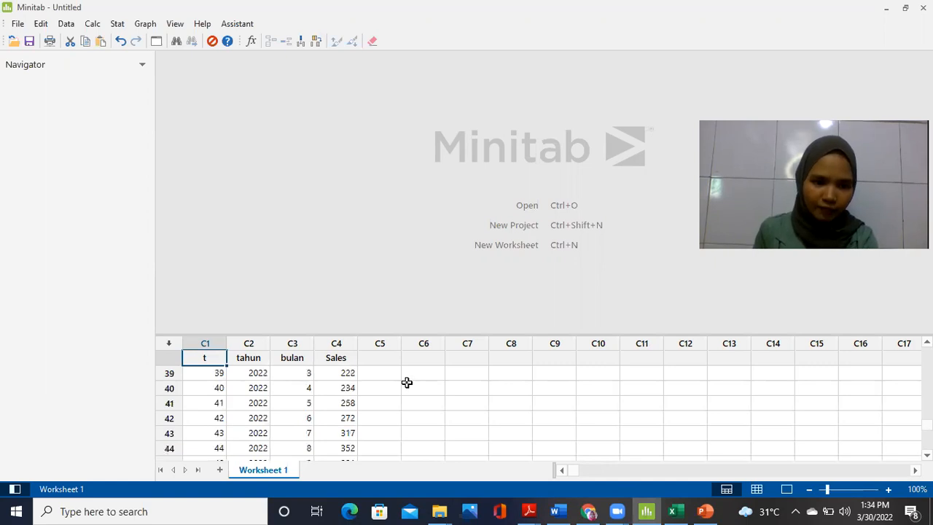
pyautogui.click(356, 195)
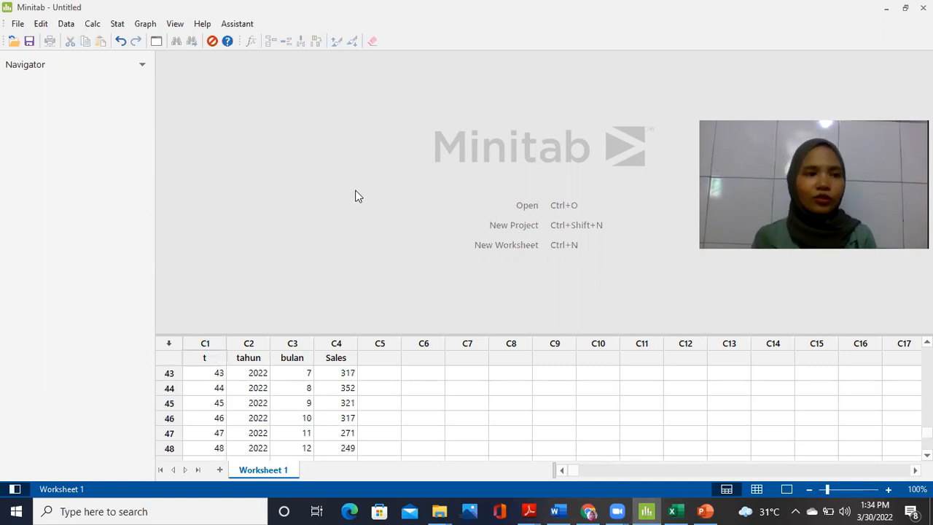
# Start a simple Time Series Plot with Sales as the series
pyautogui.click(118, 23)
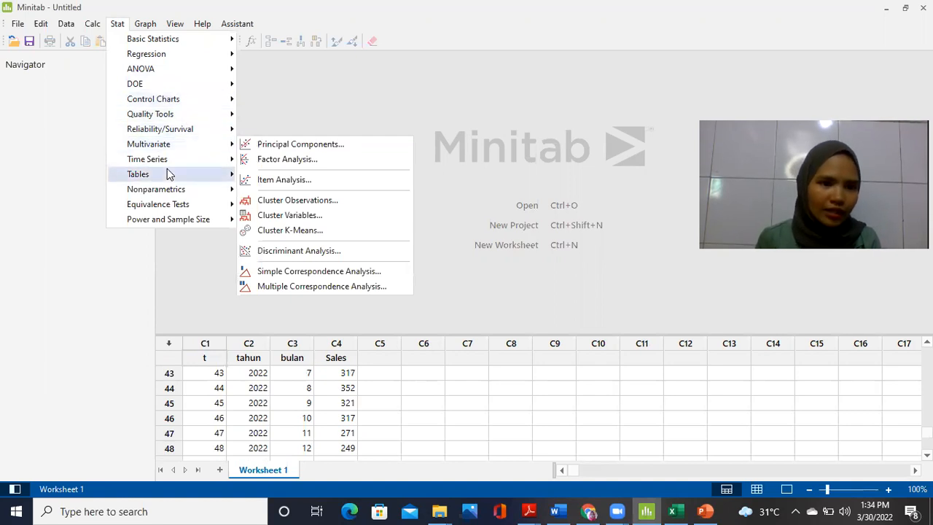
pyautogui.moveTo(167, 167)
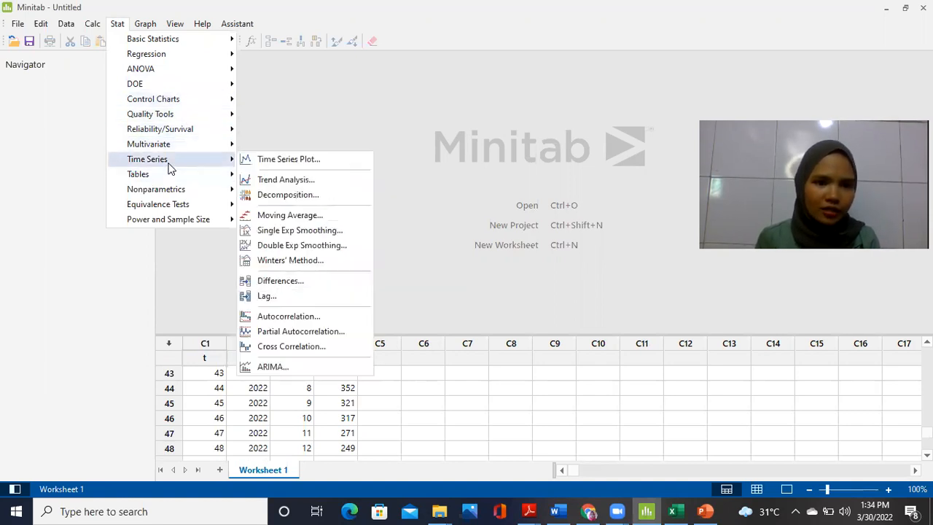
pyautogui.click(268, 164)
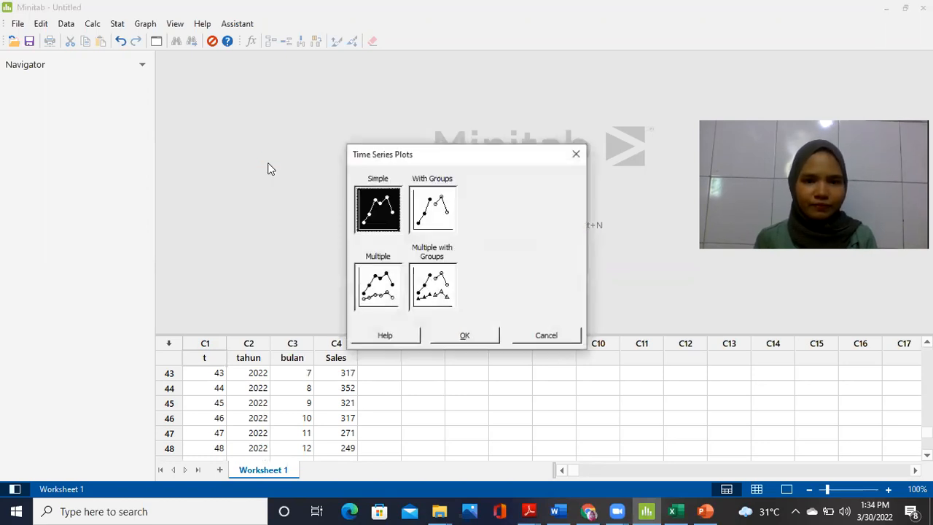
pyautogui.click(482, 339)
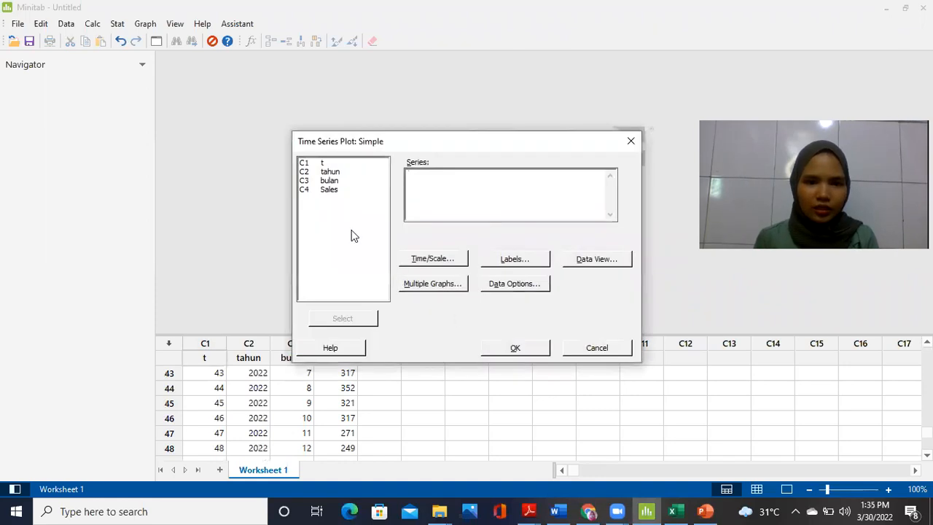
pyautogui.click(334, 191)
pyautogui.click(342, 318)
# Set the plot's time scale to a Month Year calendar starting at month 1 of 2019, and generate the plot
pyautogui.click(431, 261)
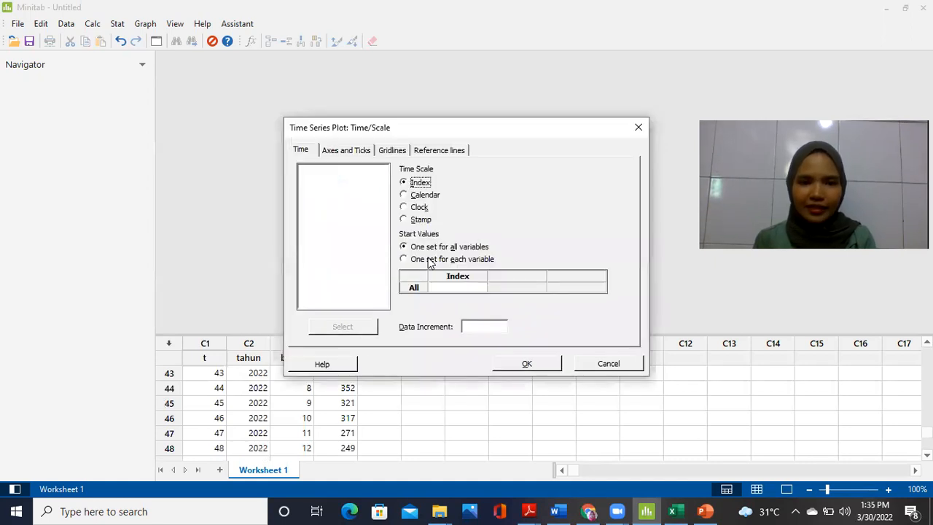
pyautogui.click(403, 195)
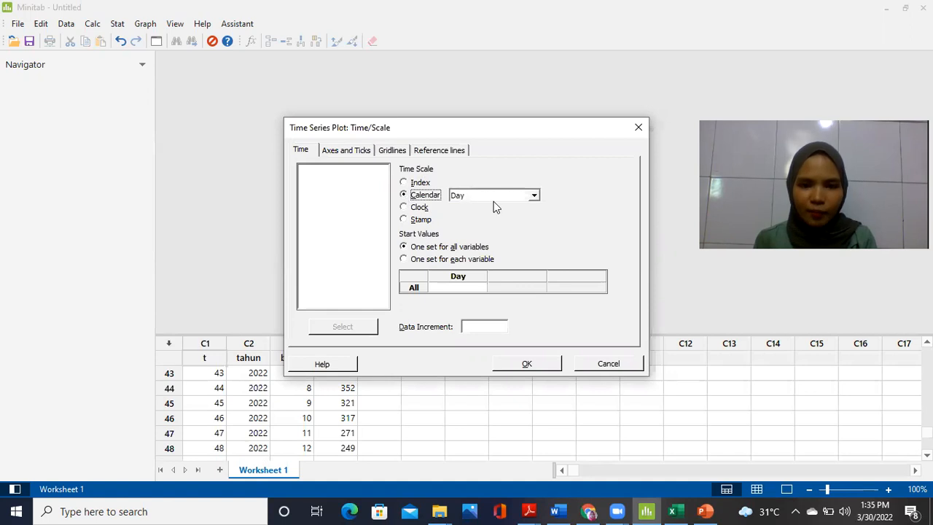
pyautogui.press('Tab')
pyautogui.click(534, 200)
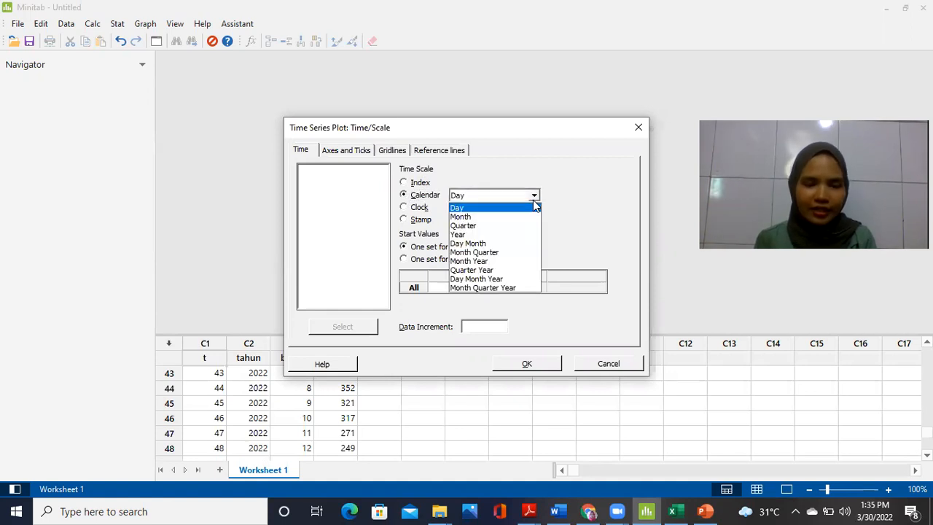
pyautogui.click(503, 262)
pyautogui.click(467, 286)
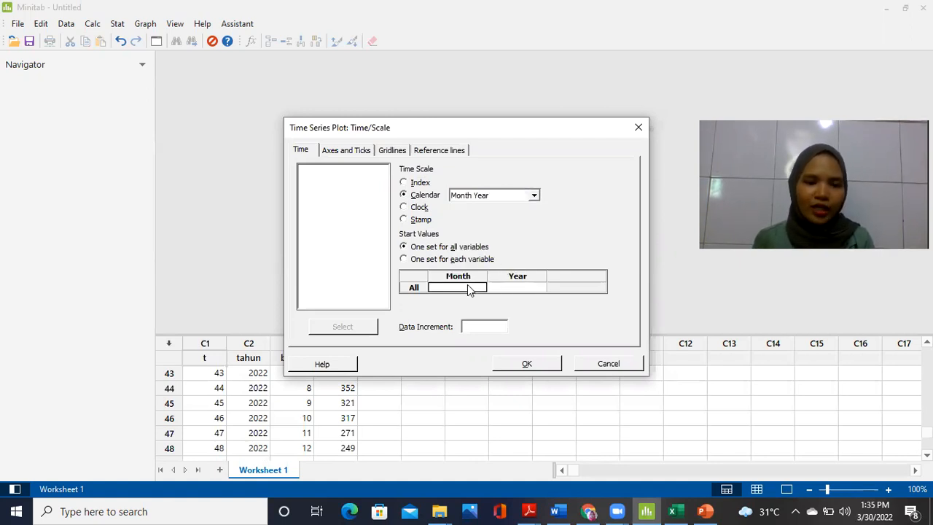
pyautogui.write('1')
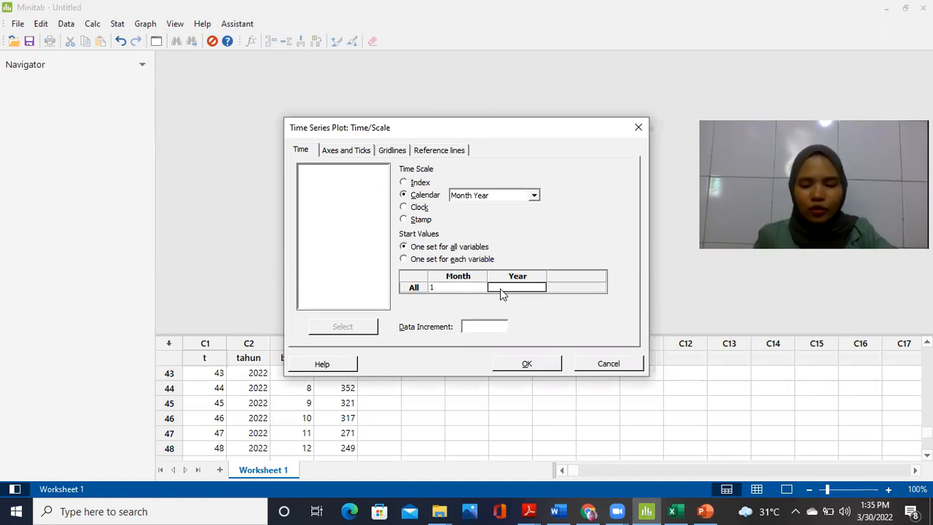
pyautogui.write('2019')
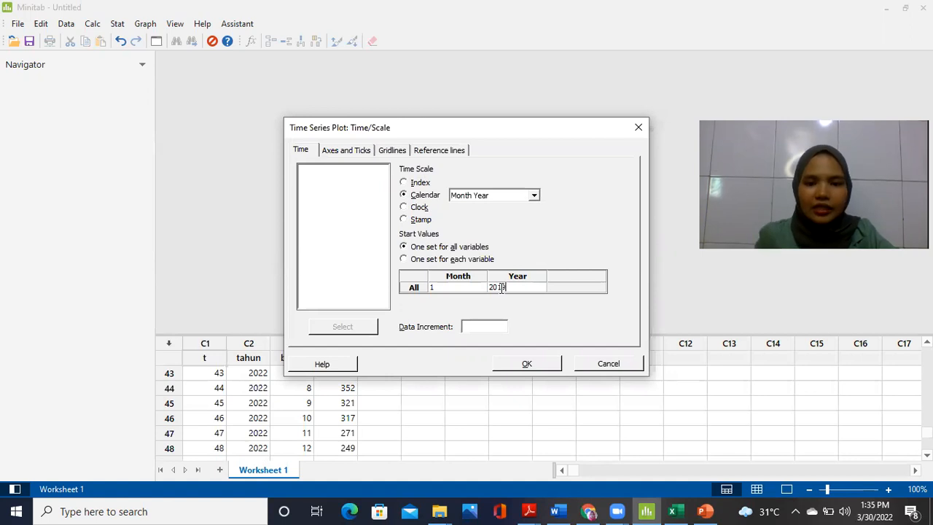
pyautogui.click(532, 364)
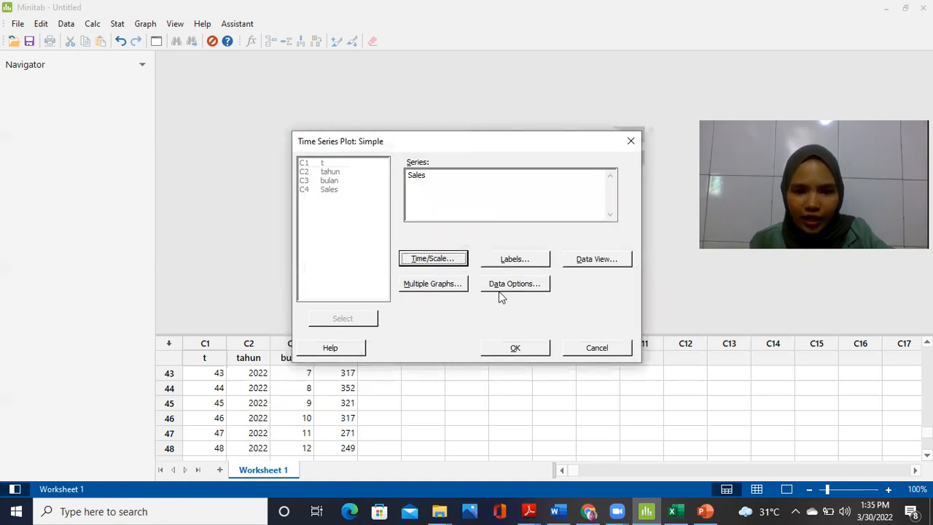
pyautogui.click(526, 350)
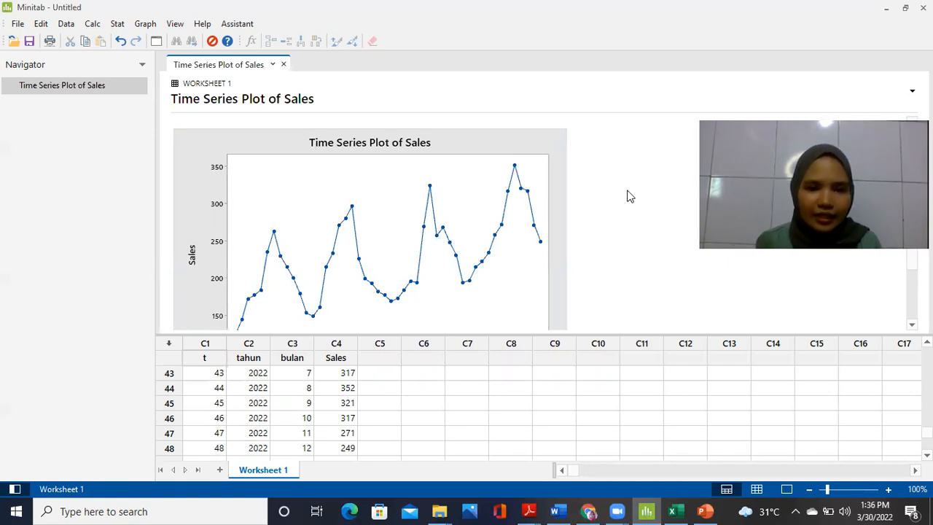
pyautogui.scroll(-2, 630, 196)
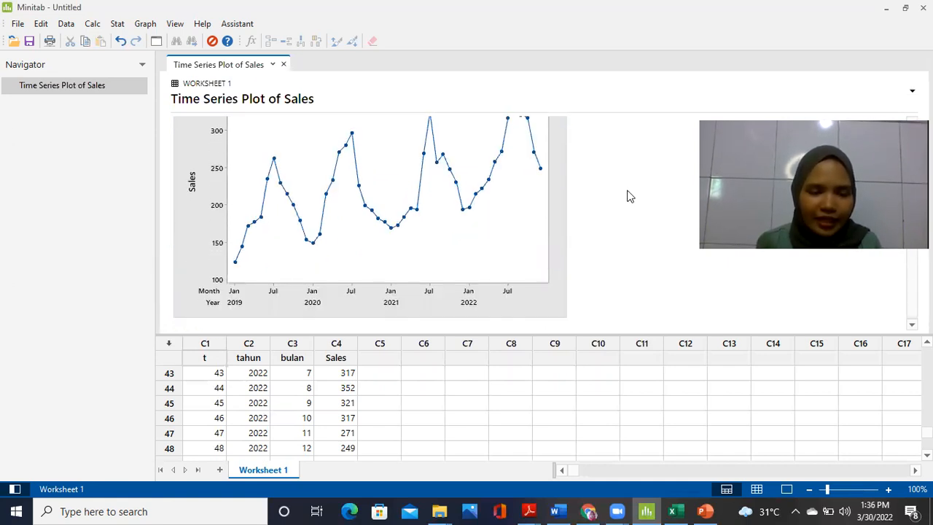
# Examine the Sales time series plot from January 2019 through 2022 alongside the worksheet data for trend and seasonal pattern
pyautogui.scroll(2, 630, 196)
pyautogui.scroll(-2, 628, 195)
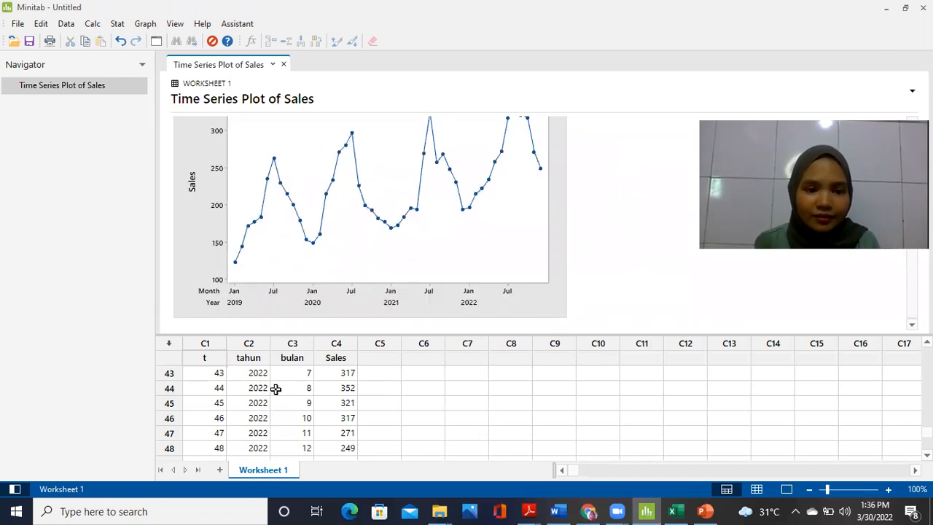
pyautogui.scroll(14, 350, 388)
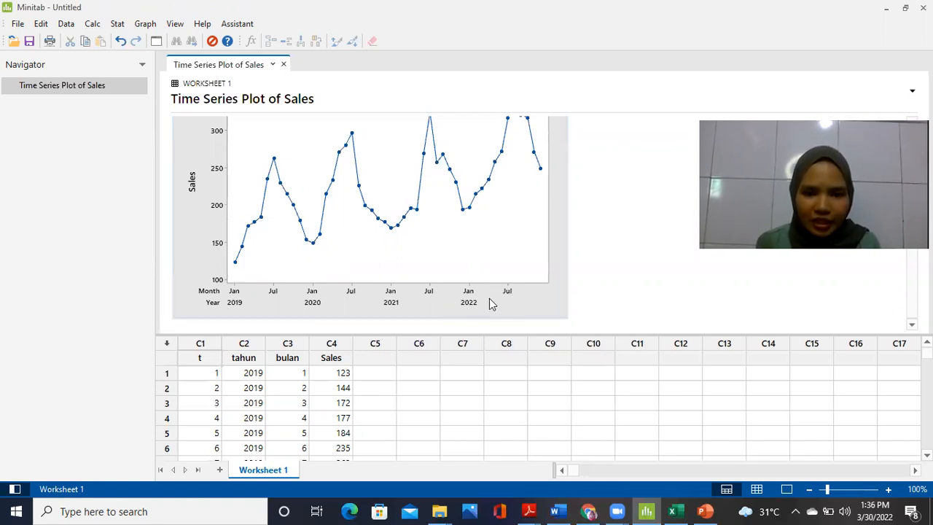
pyautogui.scroll(3, 368, 248)
pyautogui.scroll(-2, 369, 248)
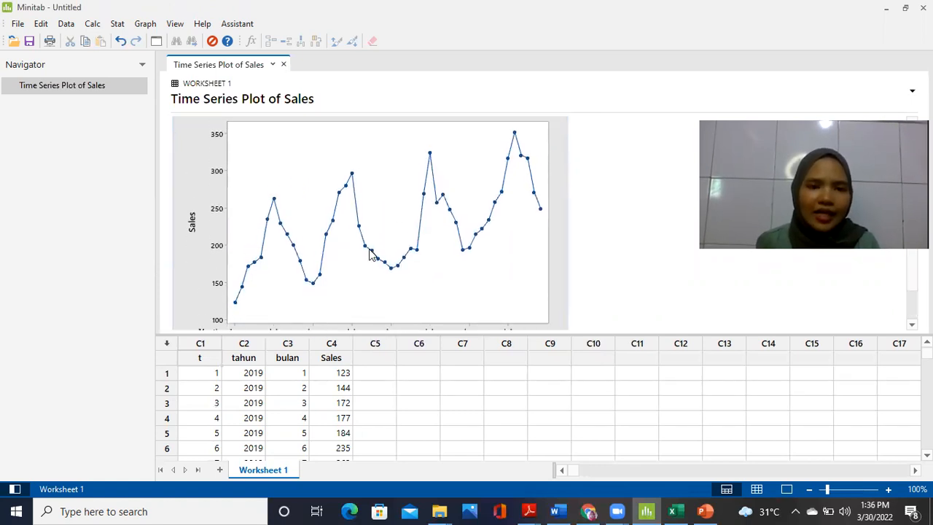
pyautogui.scroll(1, 368, 249)
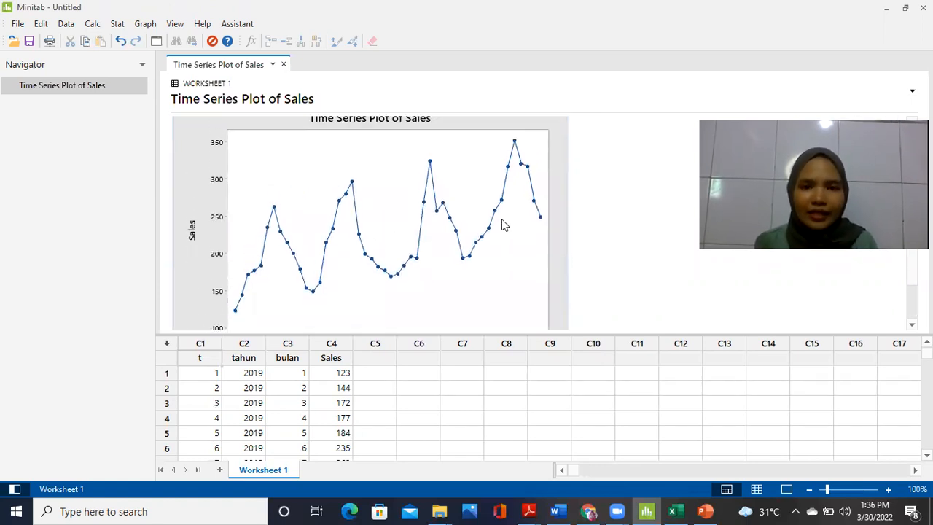
# Draw straight red annotation lines along the Sales plot's peaks and troughs to compare their slopes, and erase the lines
pyautogui.click(695, 66)
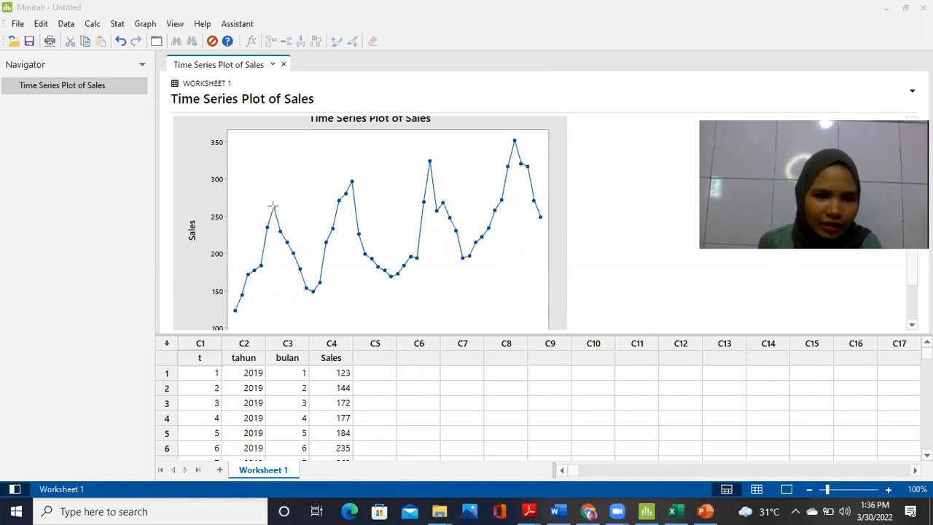
pyautogui.moveTo(274, 206); pyautogui.dragTo(622, 110)
pyautogui.moveTo(235, 311)
pyautogui.mouseDown()
pyautogui.moveTo(360, 293)
pyautogui.moveTo(652, 182)
pyautogui.moveTo(654, 212)
pyautogui.moveTo(694, 197)
pyautogui.moveTo(692, 207)
pyautogui.mouseUp()
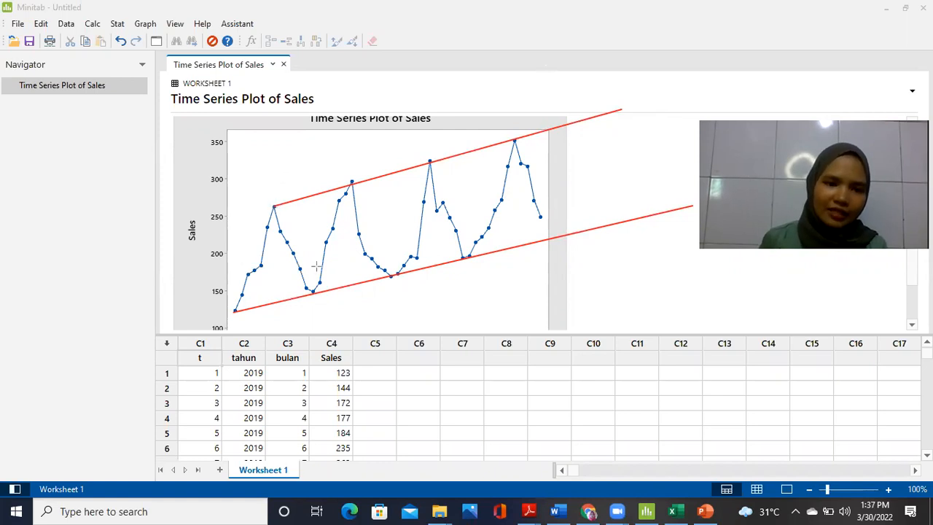
pyautogui.moveTo(272, 206); pyautogui.dragTo(499, 59)
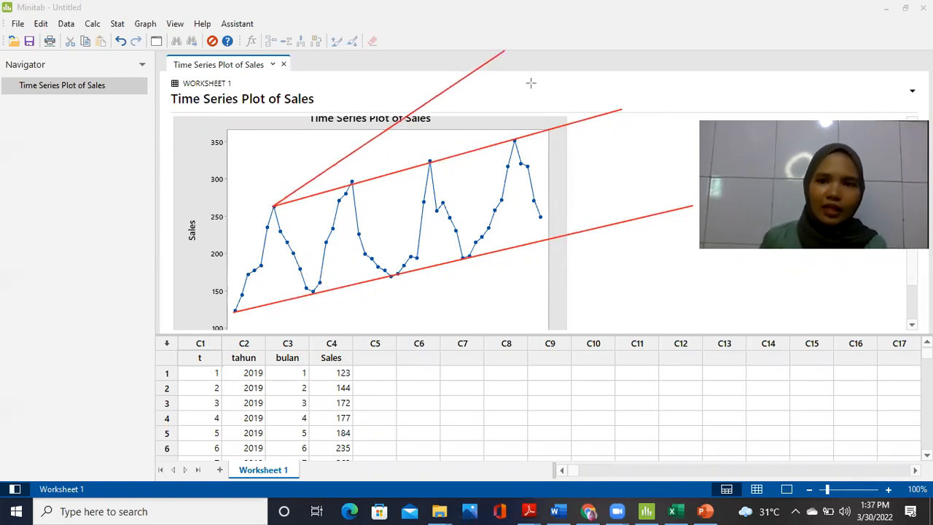
pyautogui.click(517, 138)
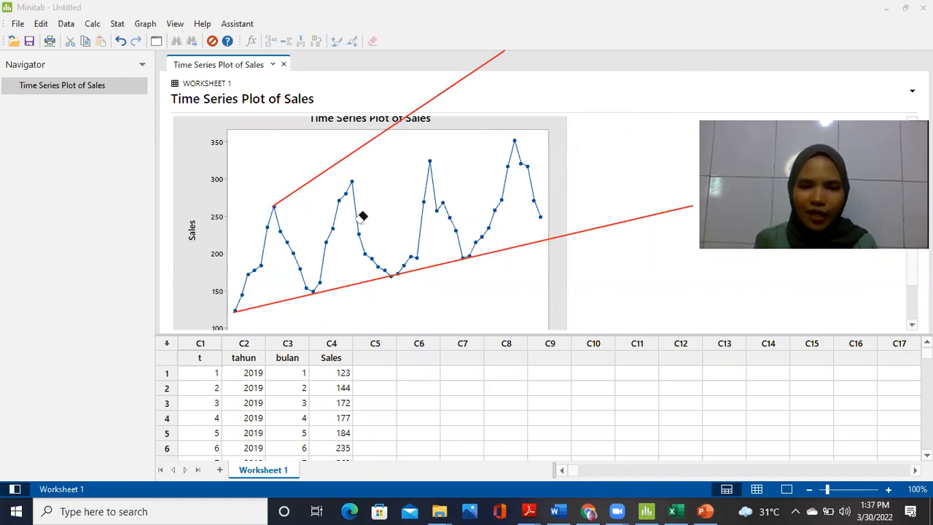
pyautogui.click(492, 167)
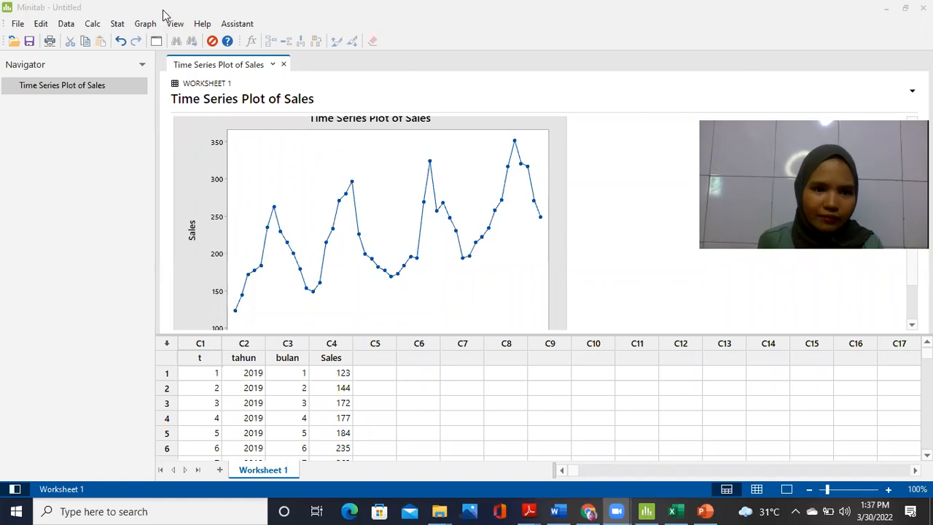
# Start a time series Decomposition with Sales as the variable, a seasonal length of 12 and the Additive model type
pyautogui.scroll(-1, 307, 246)
pyautogui.scroll(2, 306, 243)
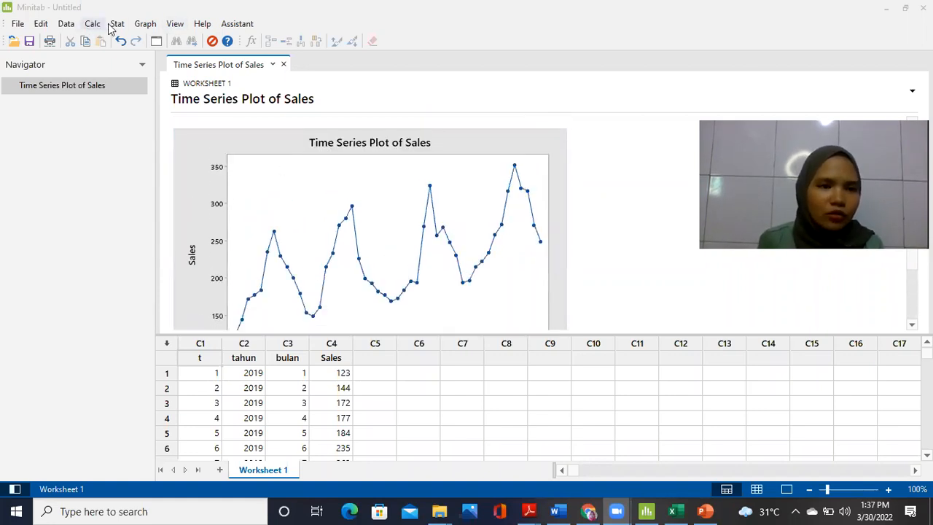
pyautogui.click(135, 27)
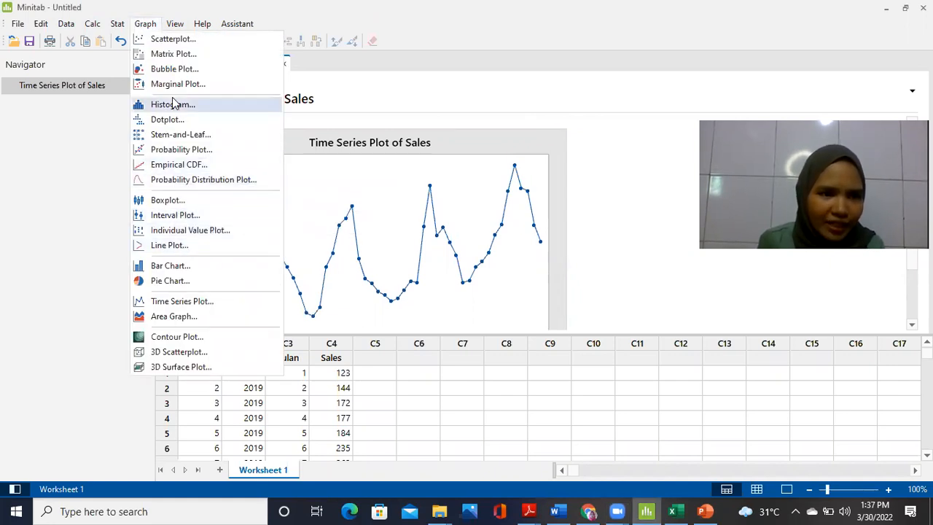
pyautogui.moveTo(116, 25)
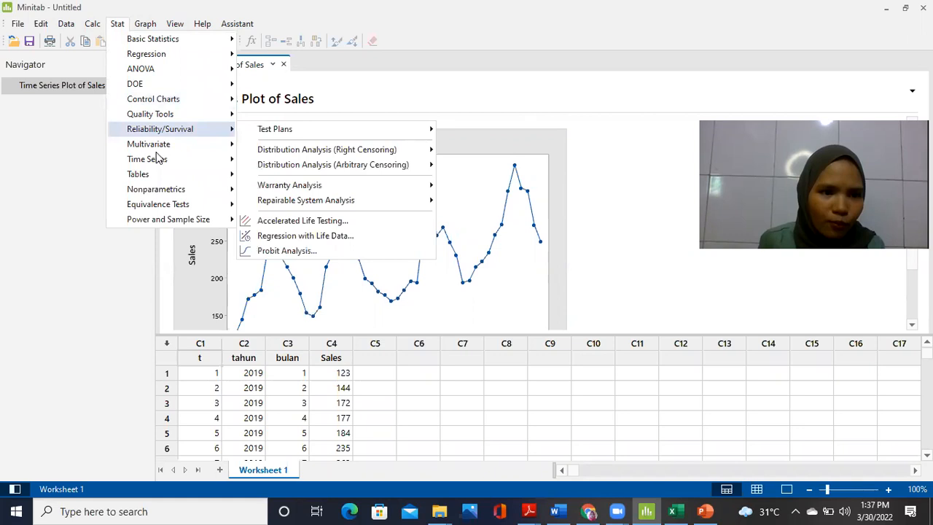
pyautogui.moveTo(156, 161)
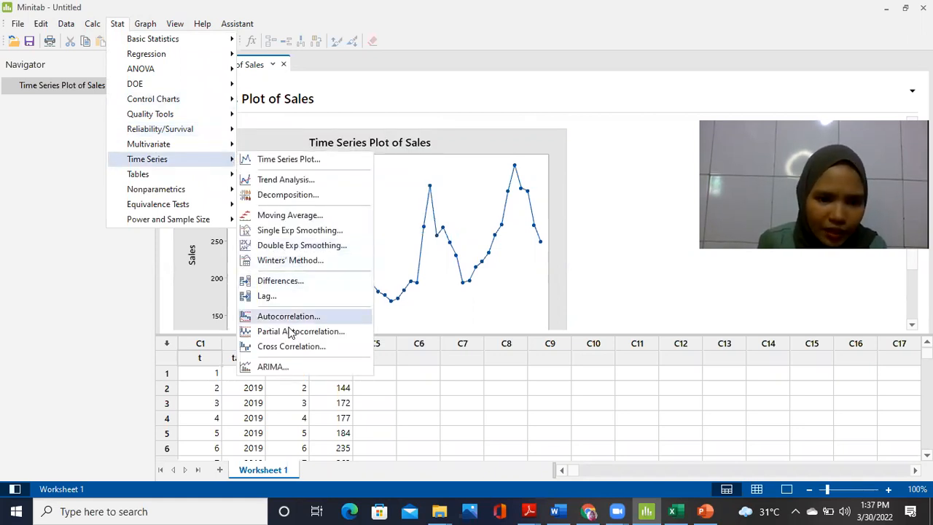
pyautogui.click(303, 200)
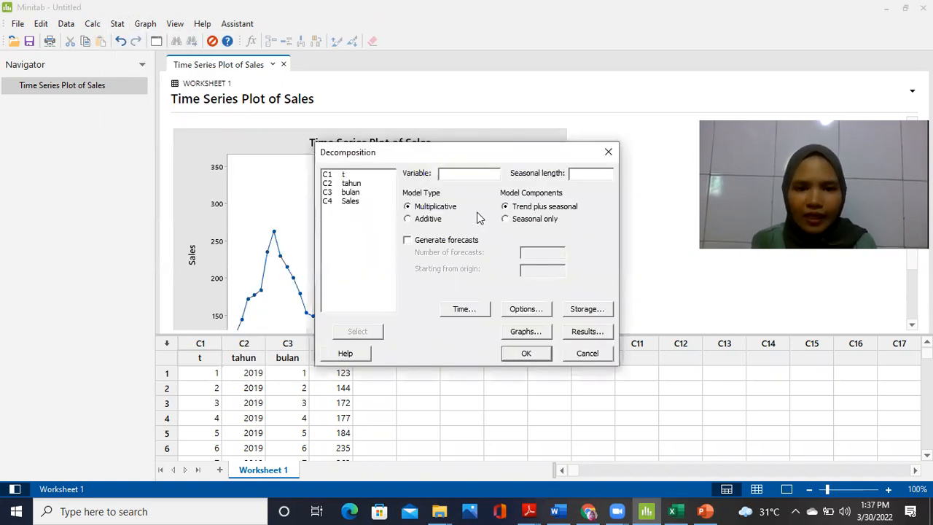
pyautogui.click(353, 202)
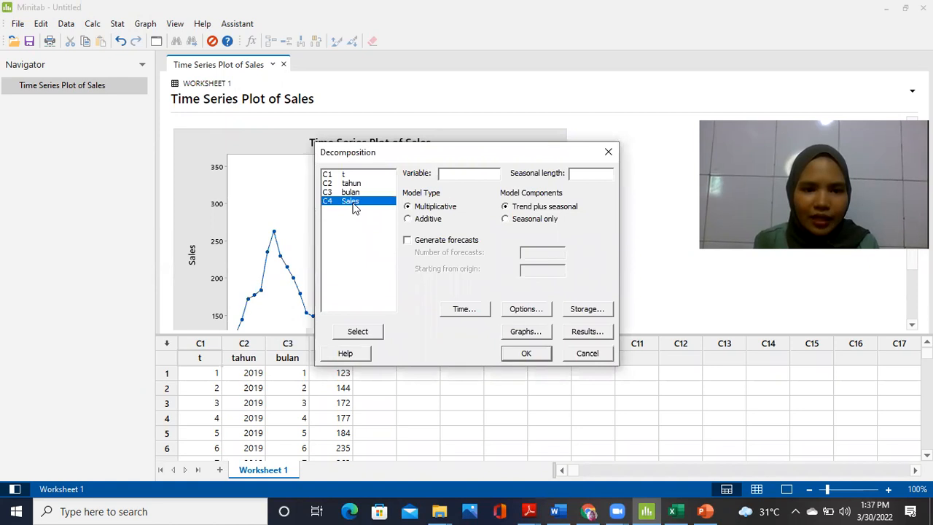
pyautogui.click(354, 334)
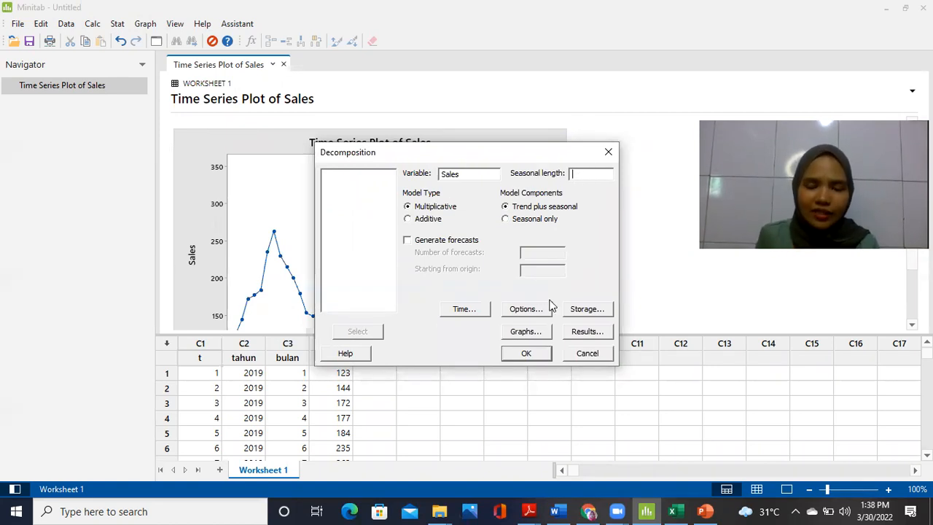
pyautogui.write('1')
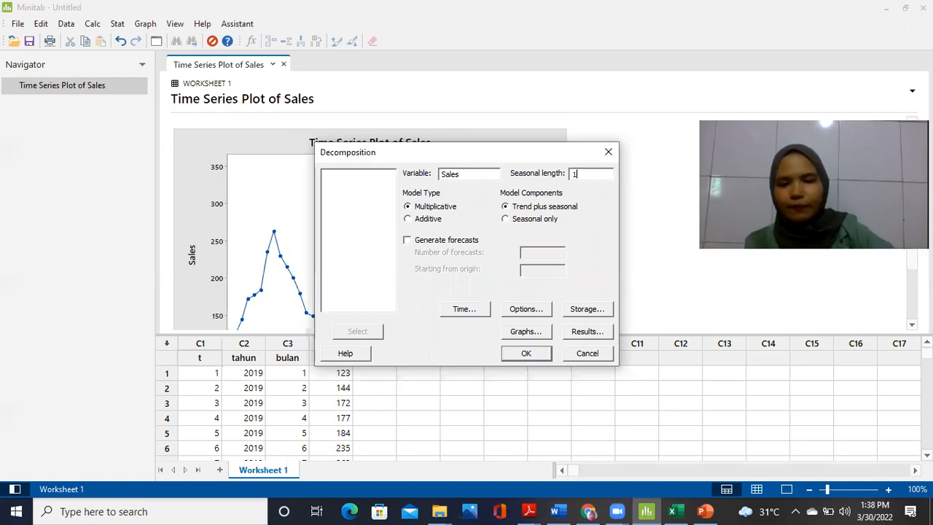
pyautogui.write('2')
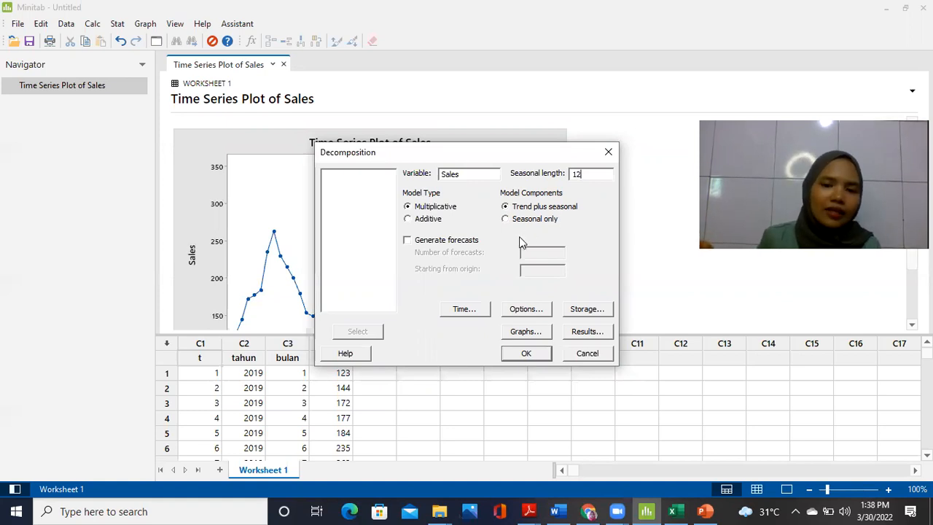
pyautogui.click(408, 219)
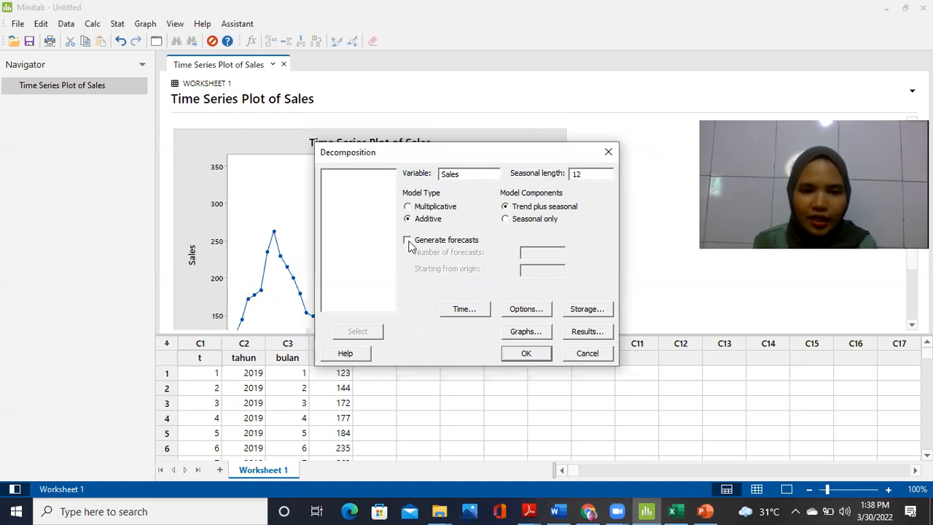
# Enable forecast generation for the decomposition with 12 forecasts starting from origin 48
pyautogui.click(407, 240)
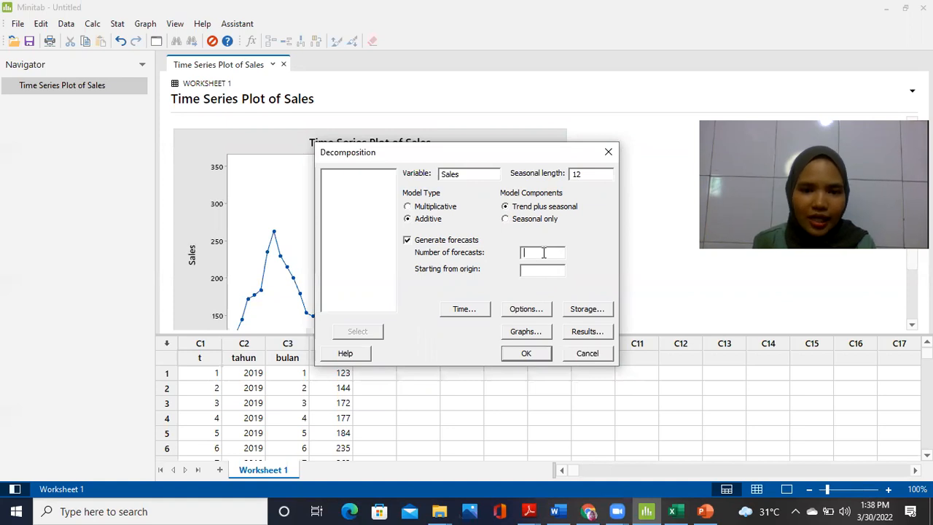
pyautogui.write('12')
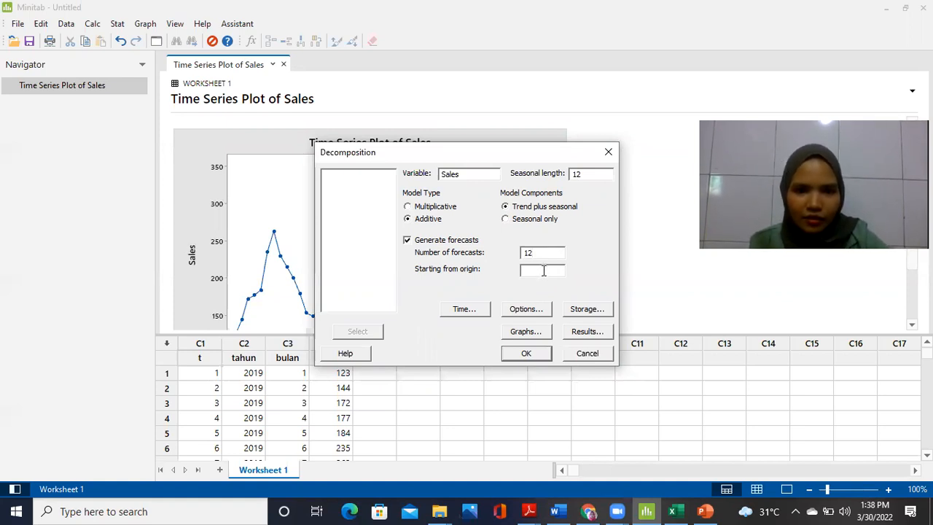
pyautogui.write('48')
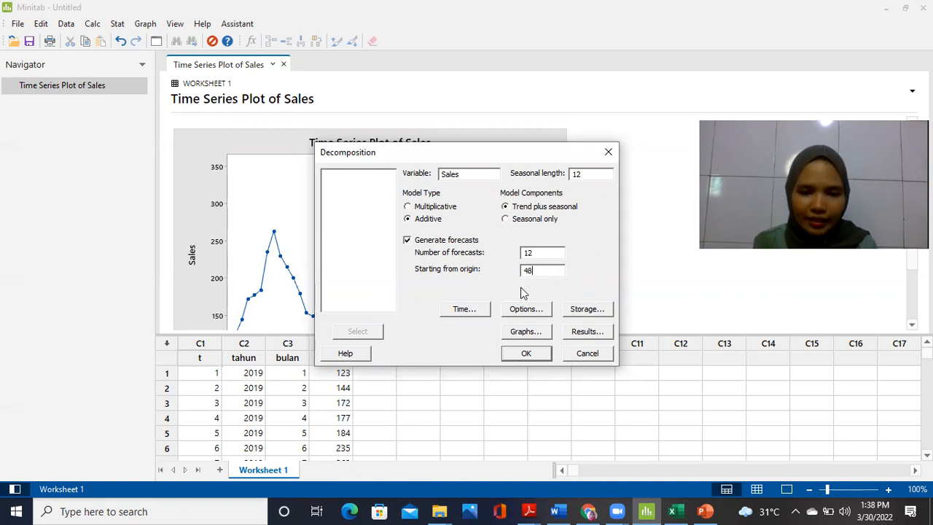
# Set the decomposition's time scale to a Month Year calendar with start value 1 2019 and increment 1
pyautogui.click(471, 312)
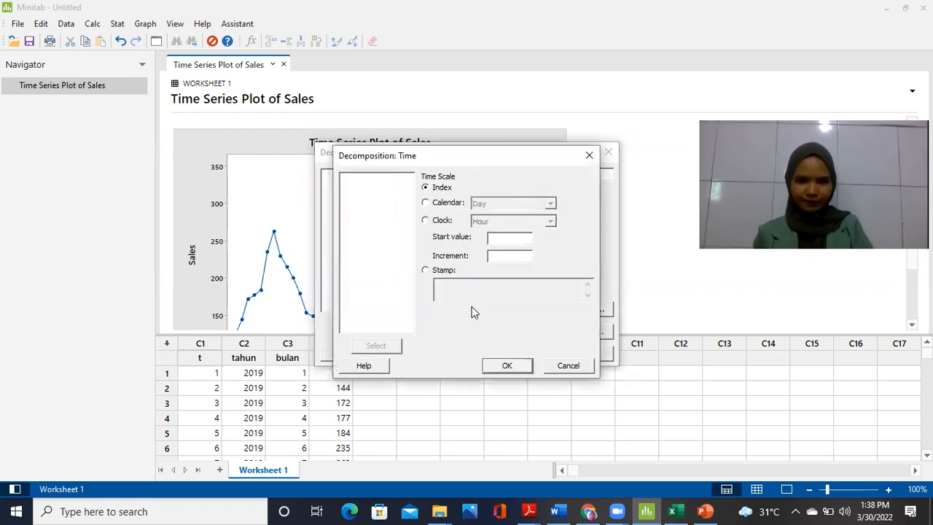
pyautogui.click(426, 204)
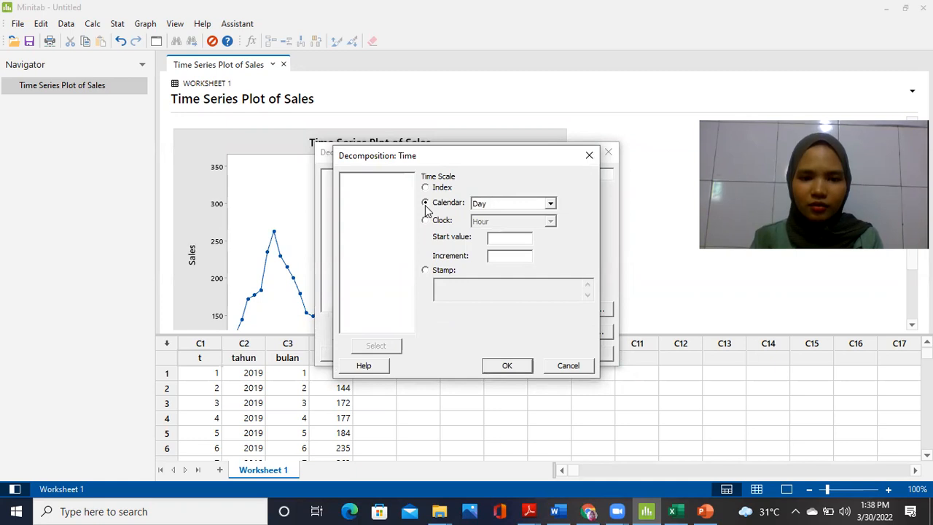
pyautogui.click(550, 204)
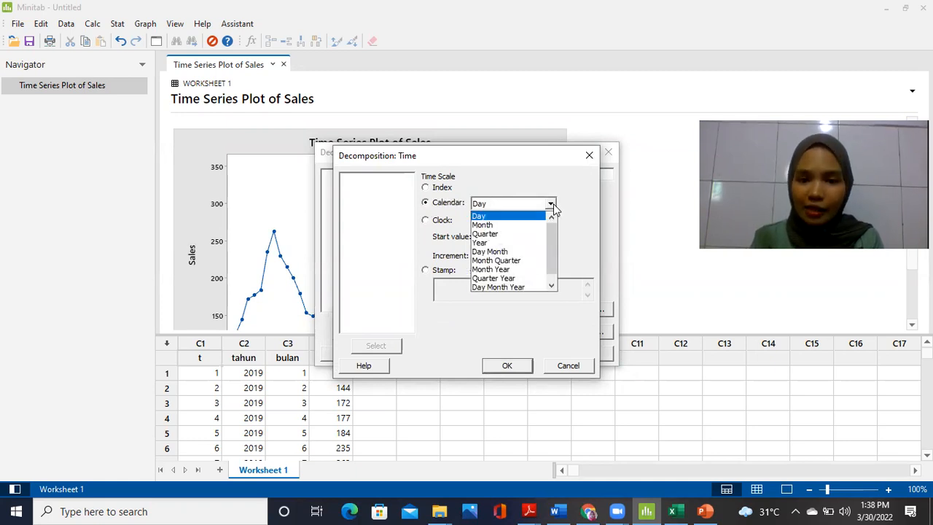
pyautogui.click(517, 270)
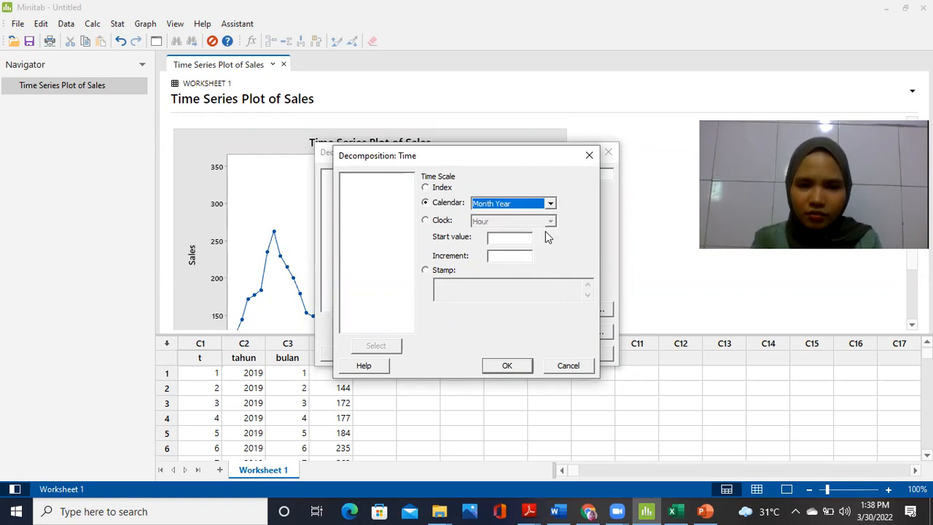
pyautogui.click(514, 239)
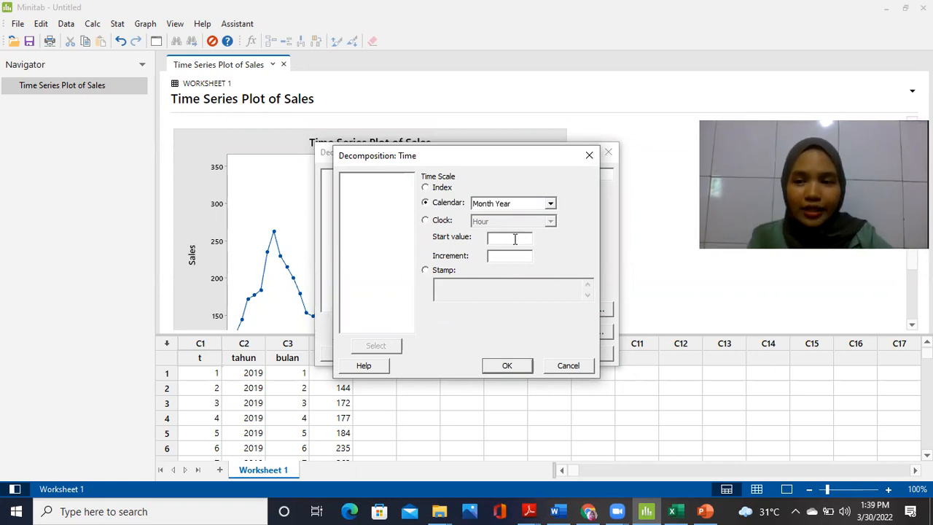
pyautogui.write('1')
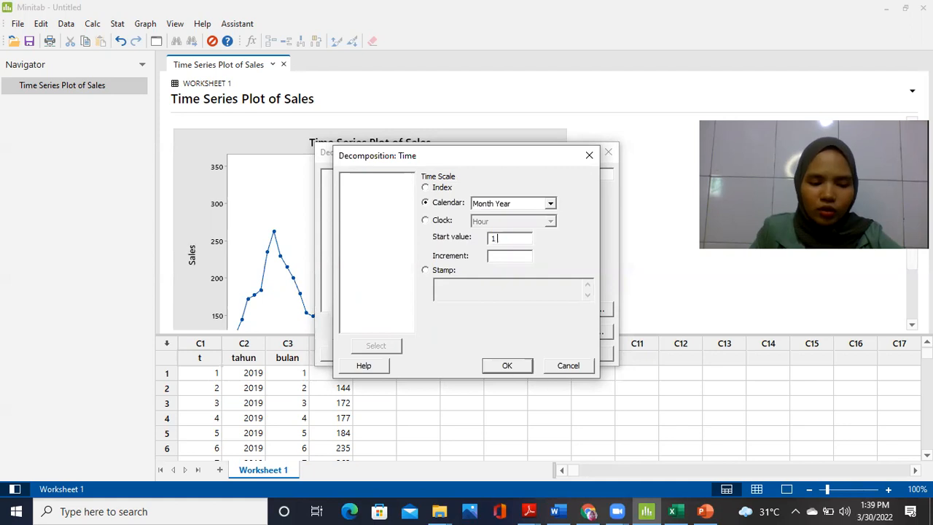
pyautogui.write(' 2019')
pyautogui.click(519, 254)
pyautogui.write('1')
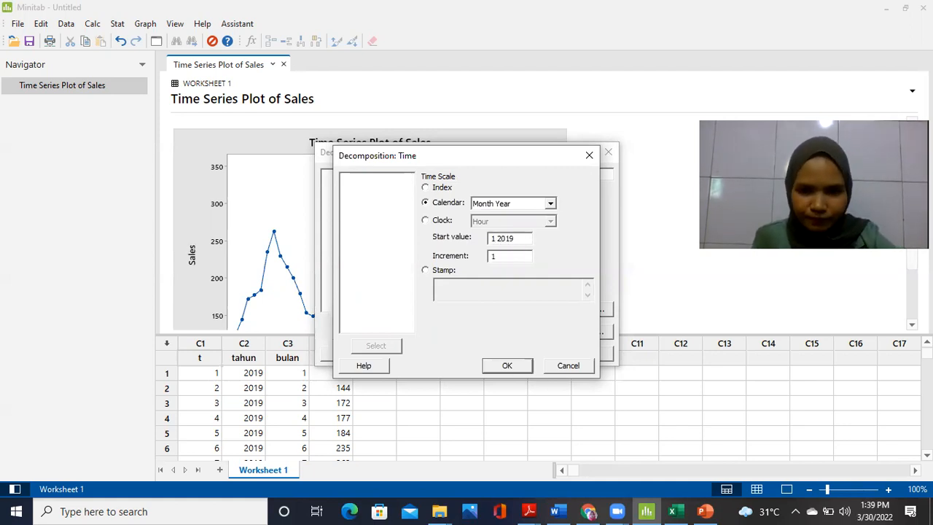
pyautogui.click(514, 366)
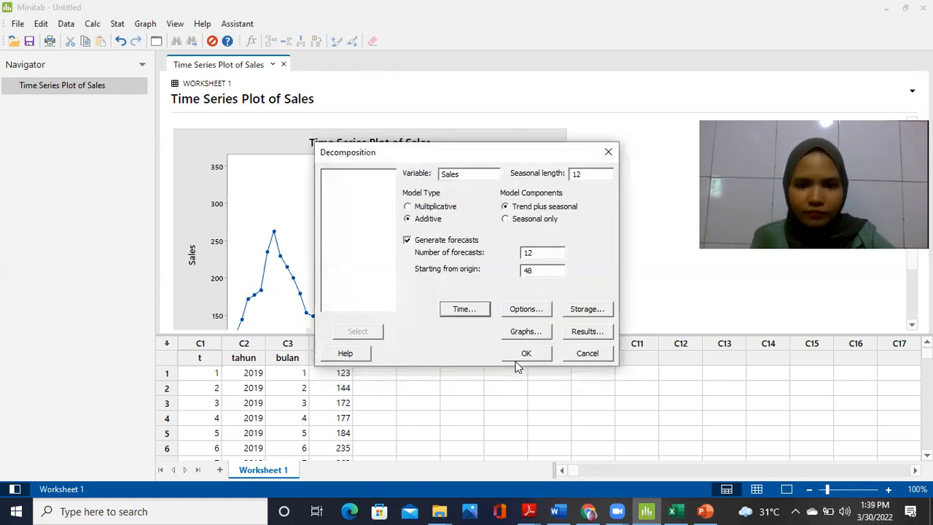
# Store the fits, residuals and forecasts in the worksheet, and run the decomposition
pyautogui.click(582, 311)
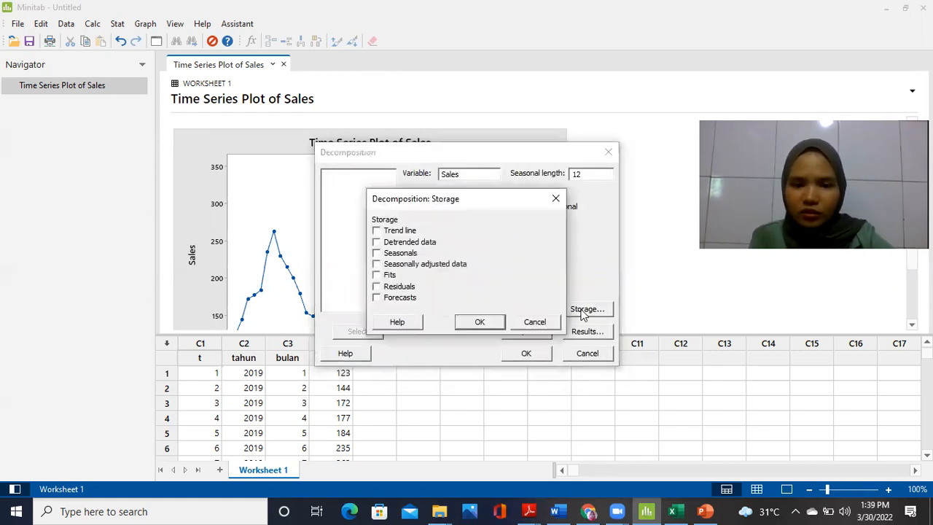
pyautogui.click(377, 275)
pyautogui.click(377, 287)
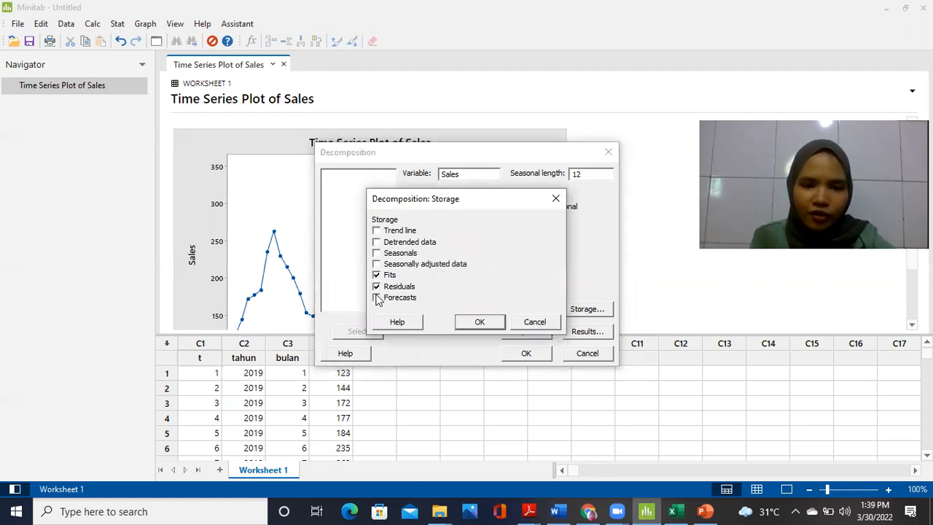
pyautogui.click(376, 297)
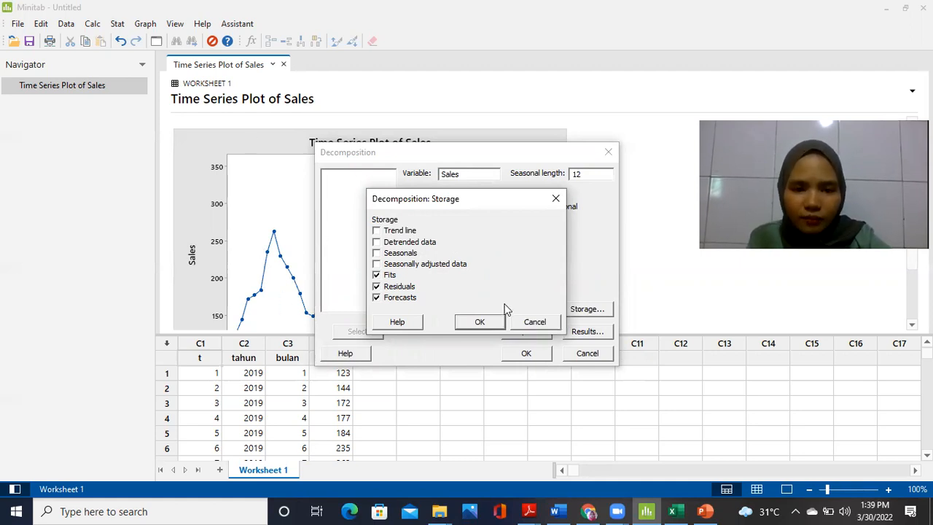
pyautogui.click(491, 321)
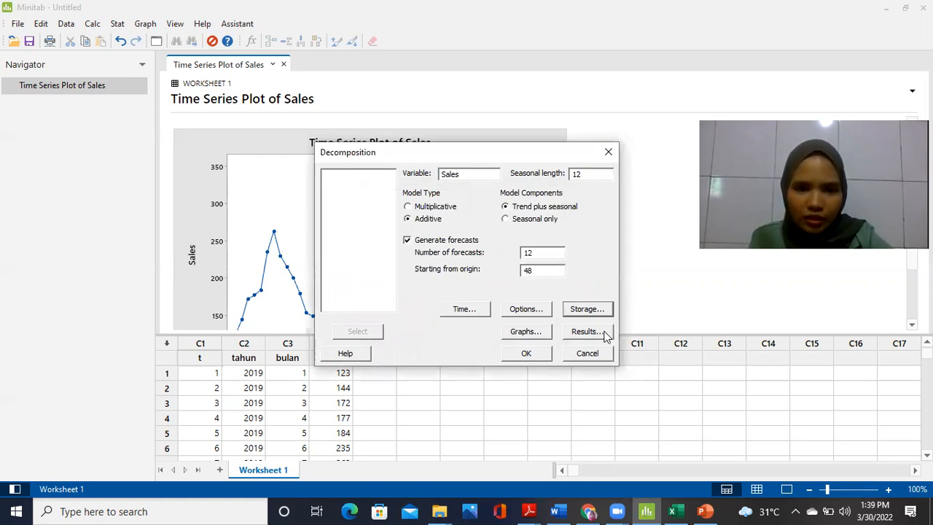
pyautogui.click(527, 354)
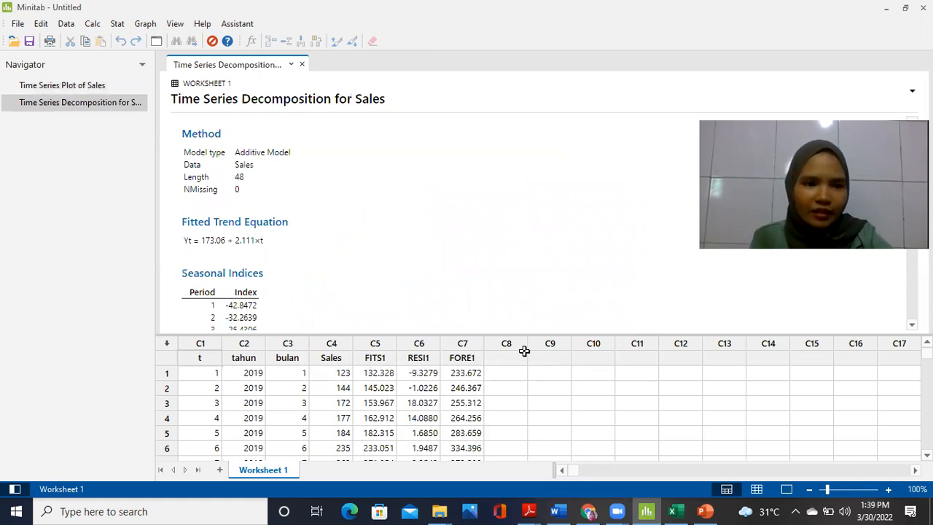
# Examine the stored fits, residuals and forecast columns in the worksheet, going through all 12 forecast rows
pyautogui.click(371, 358)
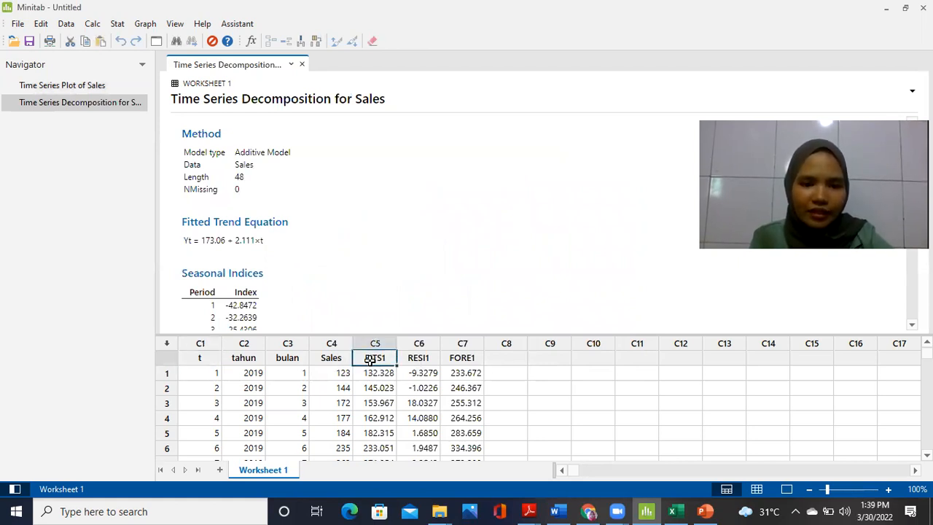
pyautogui.click(423, 359)
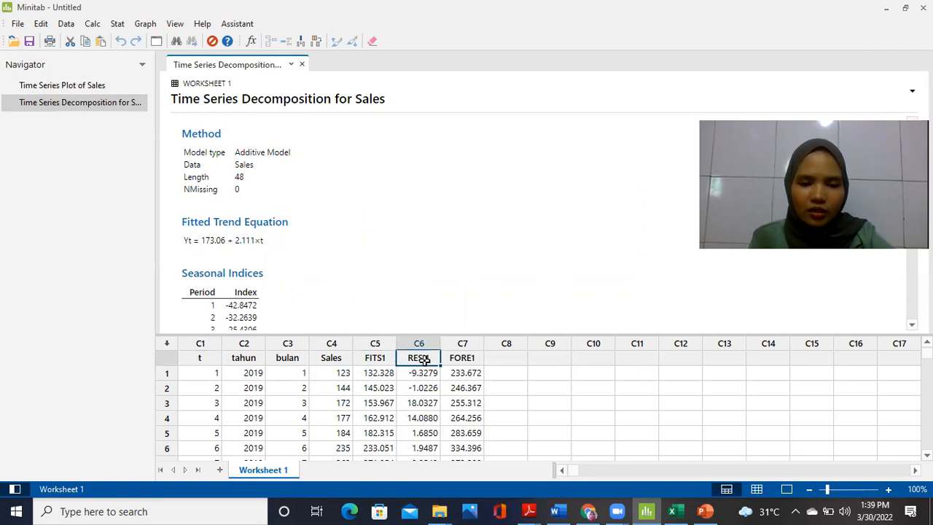
pyautogui.click(474, 356)
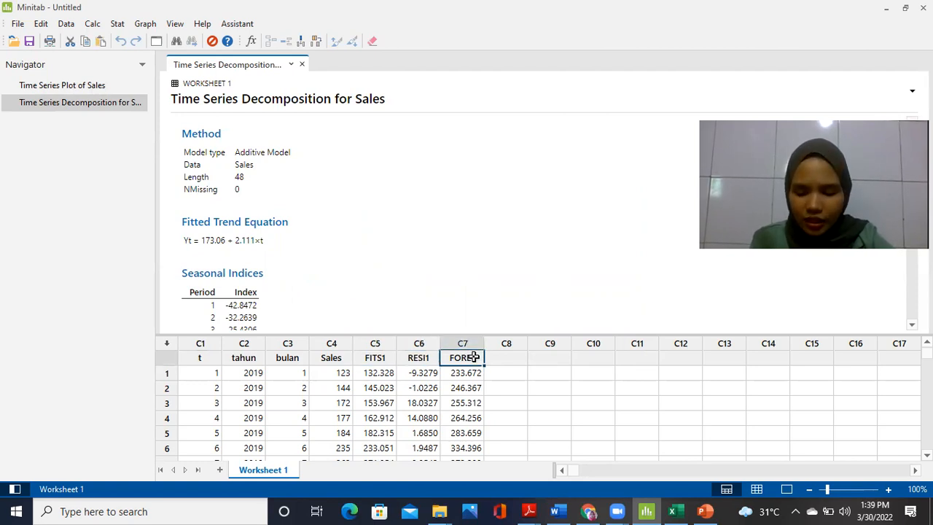
pyautogui.press('Down')
pyautogui.press('Down')
pyautogui.press('Down')
pyautogui.press('Down')
pyautogui.press('Down')
pyautogui.press('Down')
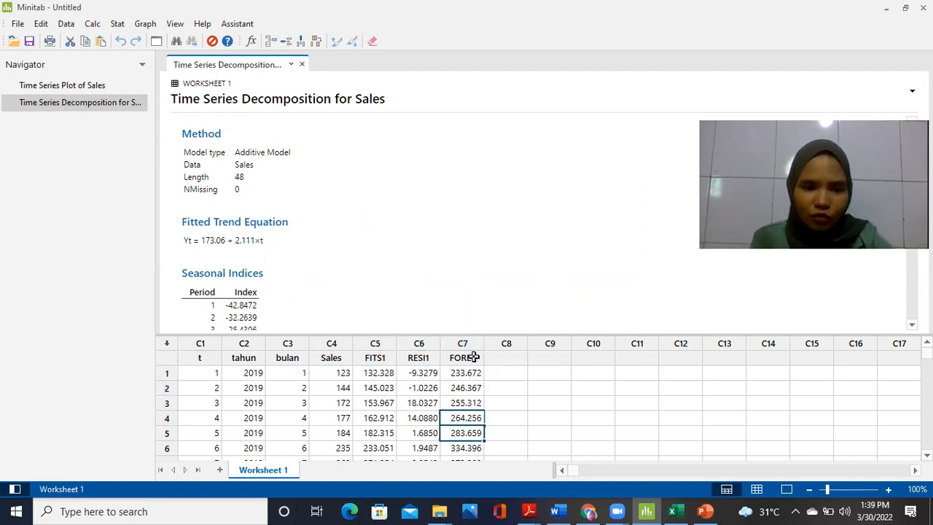
pyautogui.press('Down')
pyautogui.press('Down')
pyautogui.press('Down')
pyautogui.press('Down')
pyautogui.press('Down')
pyautogui.press('Down')
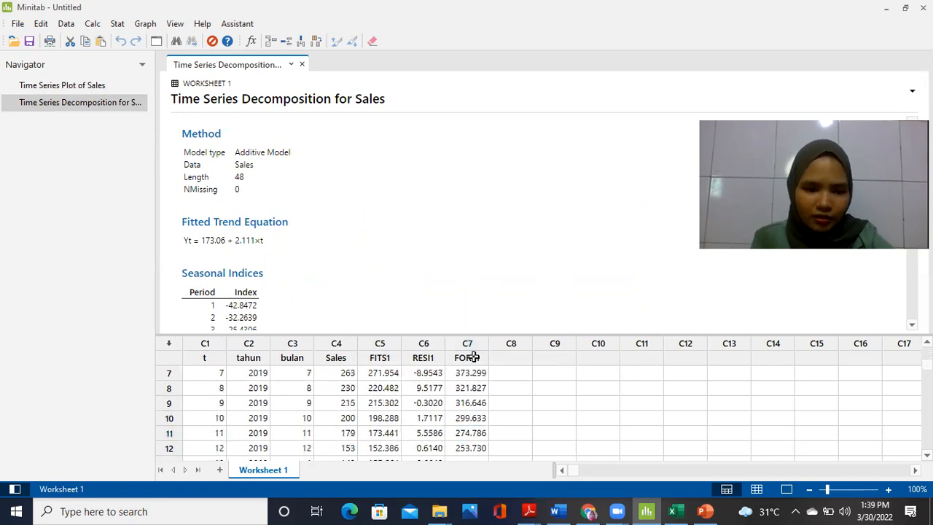
pyautogui.press('Up')
pyautogui.press('Up')
pyautogui.press('Up')
pyautogui.press('Up')
pyautogui.press('Up')
pyautogui.press('Up')
pyautogui.press('Up')
pyautogui.press('Up')
pyautogui.press('Up')
pyautogui.press('Up')
pyautogui.press('Up')
pyautogui.press('Up')
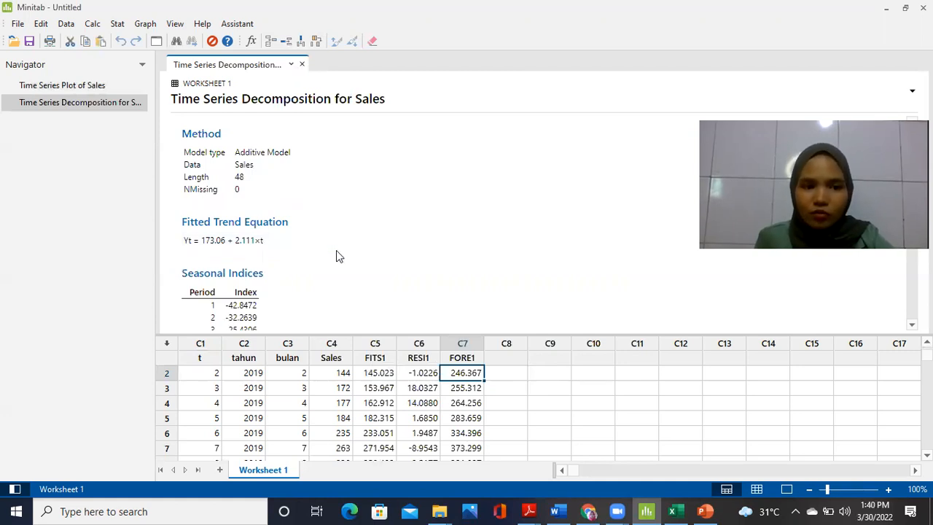
# Review the decomposition output's seasonal indices, accuracy measures and monthly forecasts table
pyautogui.scroll(-3, 336, 250)
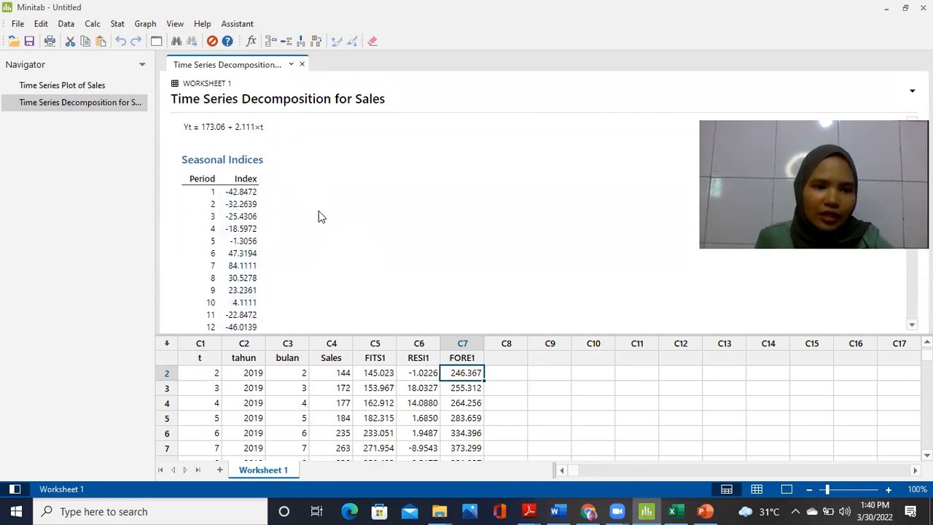
pyautogui.scroll(-2, 326, 208)
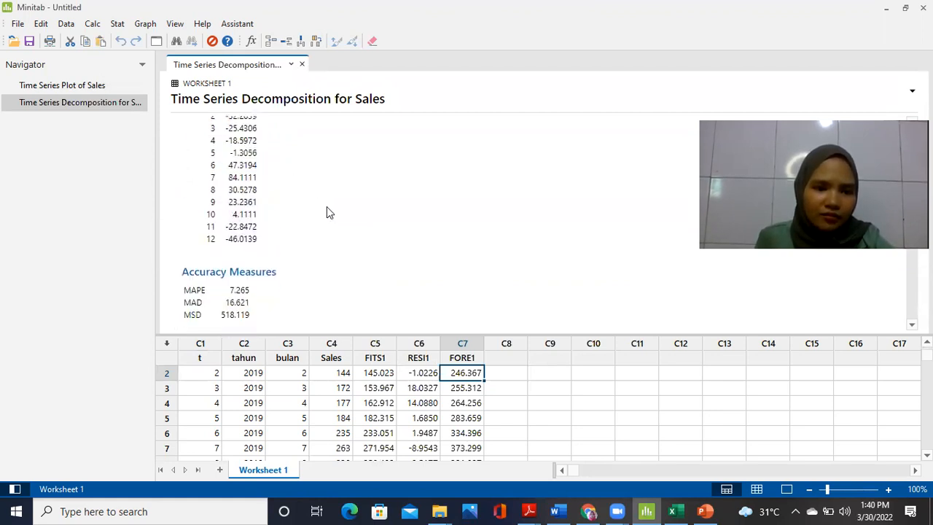
pyautogui.scroll(1, 327, 210)
pyautogui.scroll(-4, 326, 210)
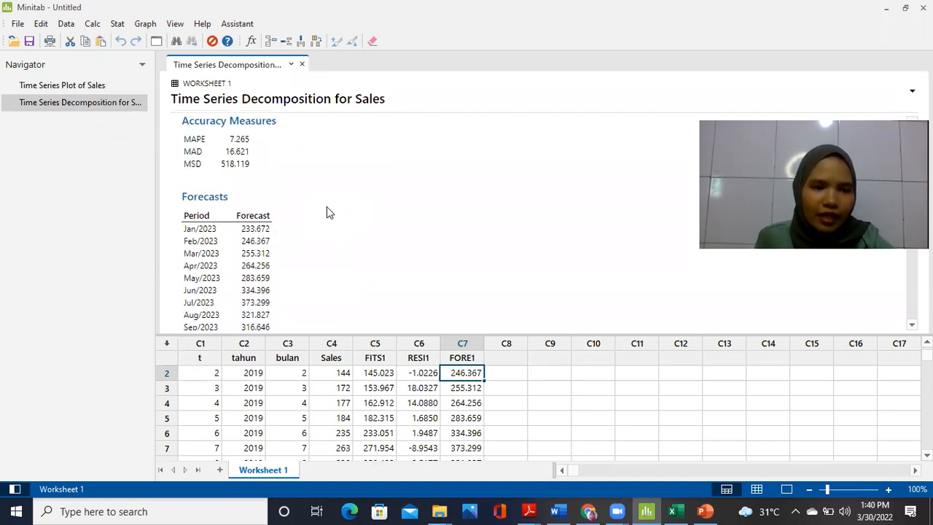
pyautogui.scroll(1, 326, 207)
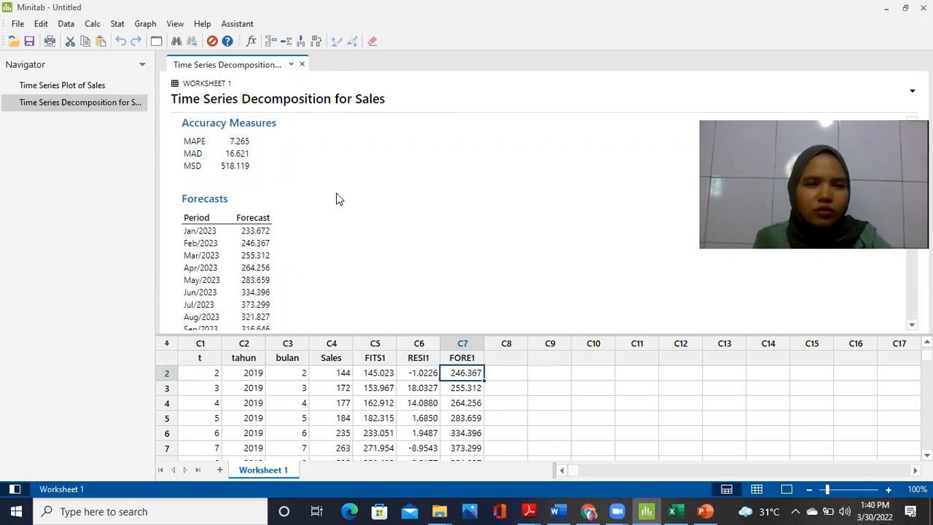
pyautogui.scroll(-3, 336, 199)
pyautogui.scroll(2, 337, 197)
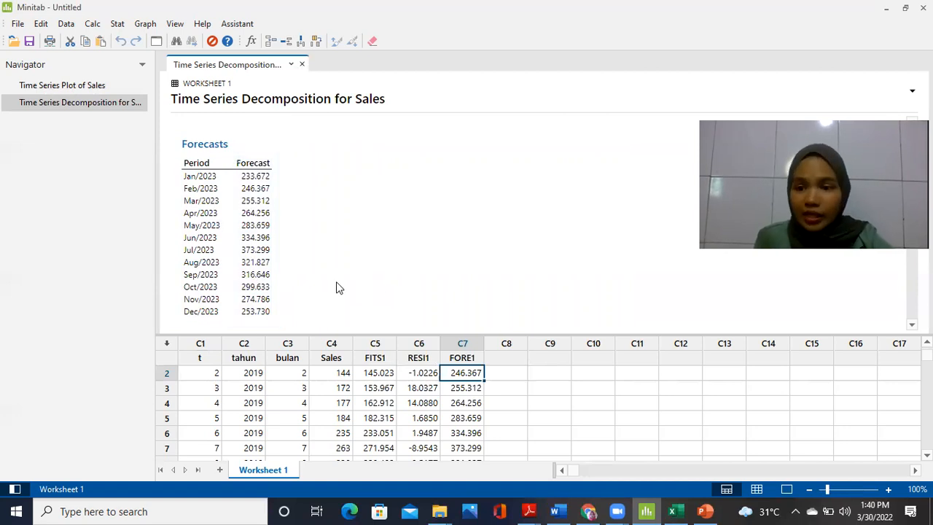
# Examine the Time Series Decomposition Plot for Sales, comparing the actual, fits, trend and forecast series
pyautogui.scroll(-10, 378, 288)
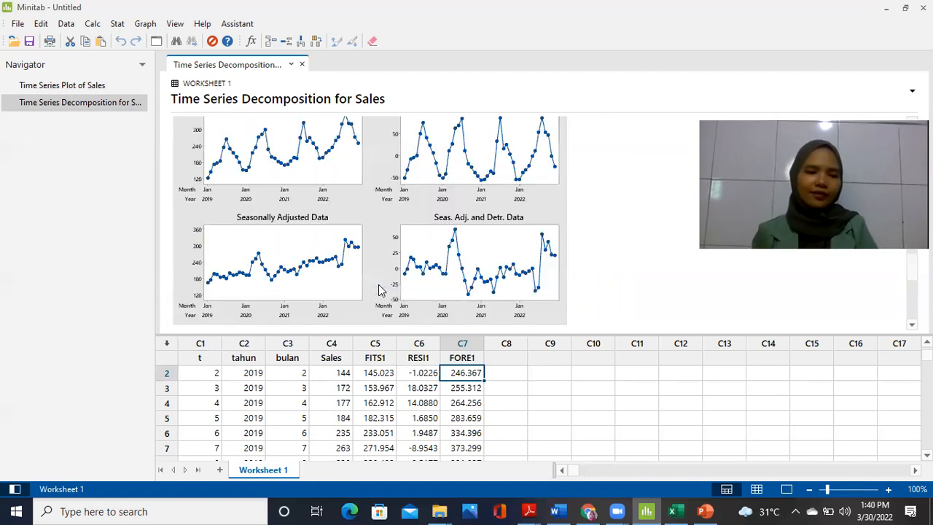
pyautogui.scroll(4, 379, 289)
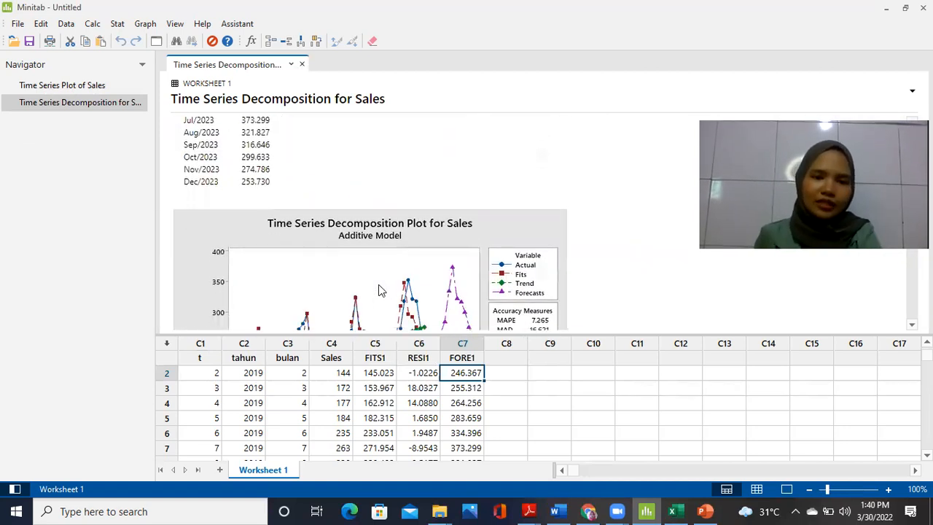
pyautogui.scroll(-2, 378, 289)
pyautogui.scroll(1, 378, 288)
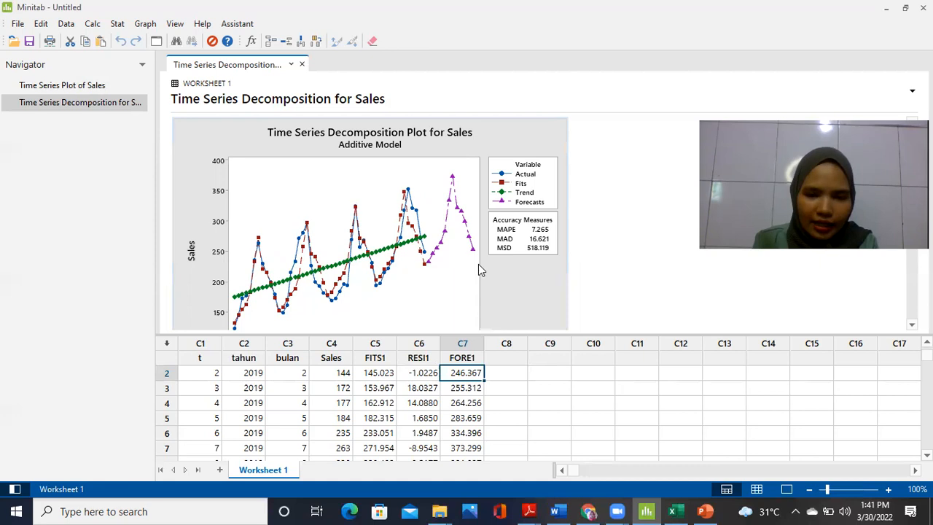
pyautogui.click(611, 255)
# Examine the Component Analysis and Seasonal Analysis graphs for Sales, and return to the forecasts table
pyautogui.scroll(-10, 500, 261)
pyautogui.scroll(-3, 500, 255)
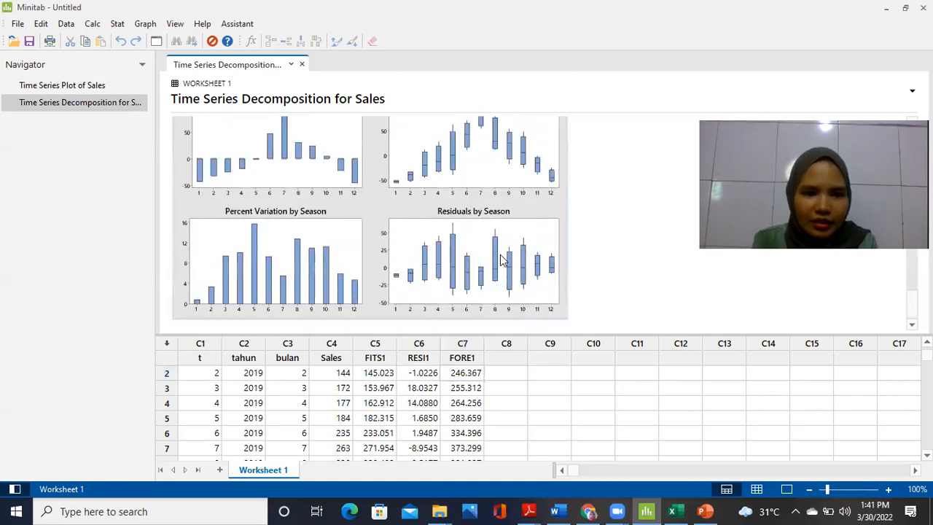
pyautogui.scroll(8, 500, 255)
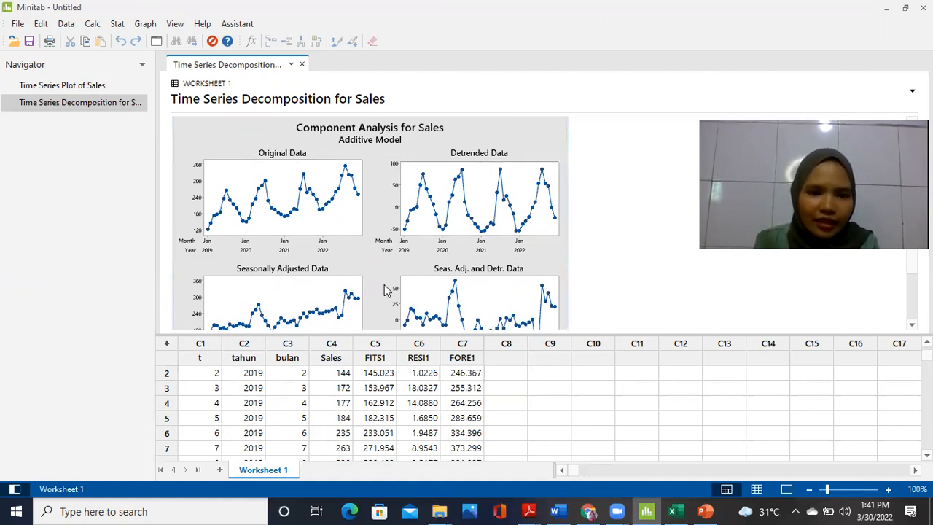
pyautogui.scroll(-2, 387, 292)
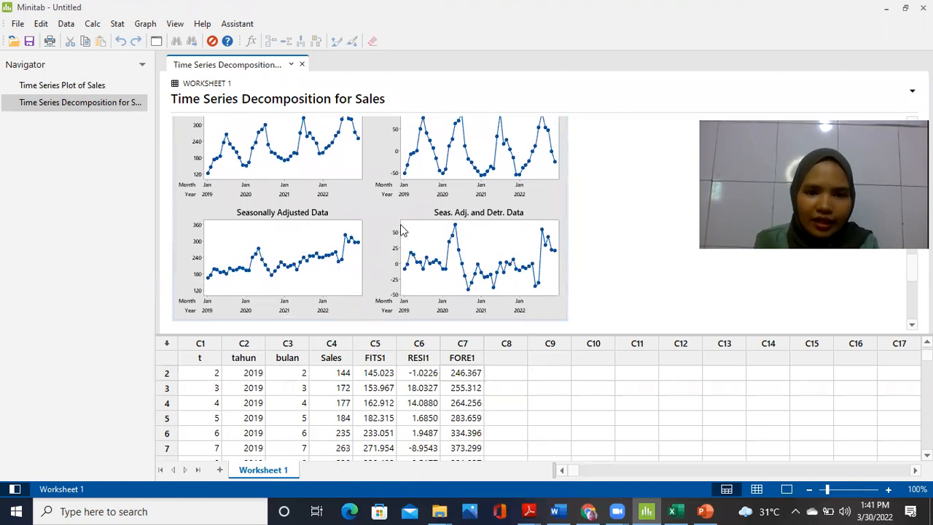
pyautogui.scroll(-10, 520, 243)
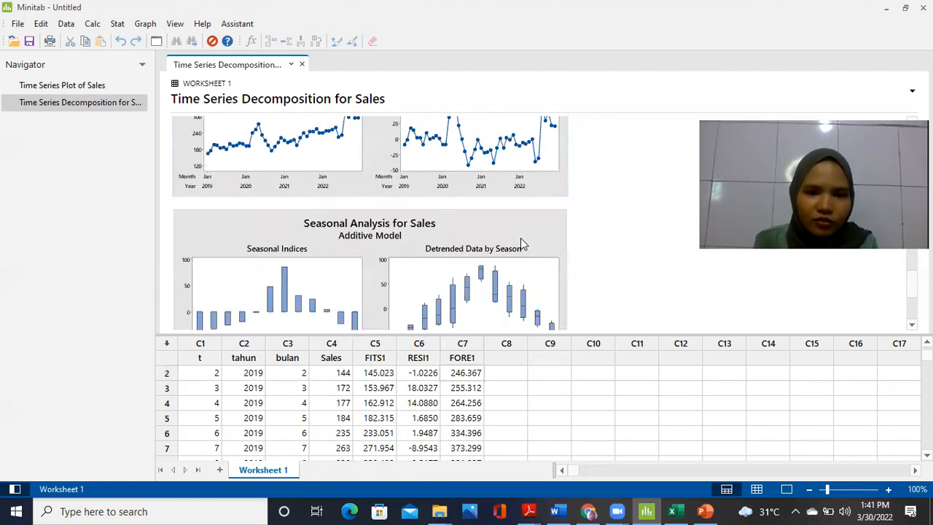
pyautogui.scroll(5, 520, 243)
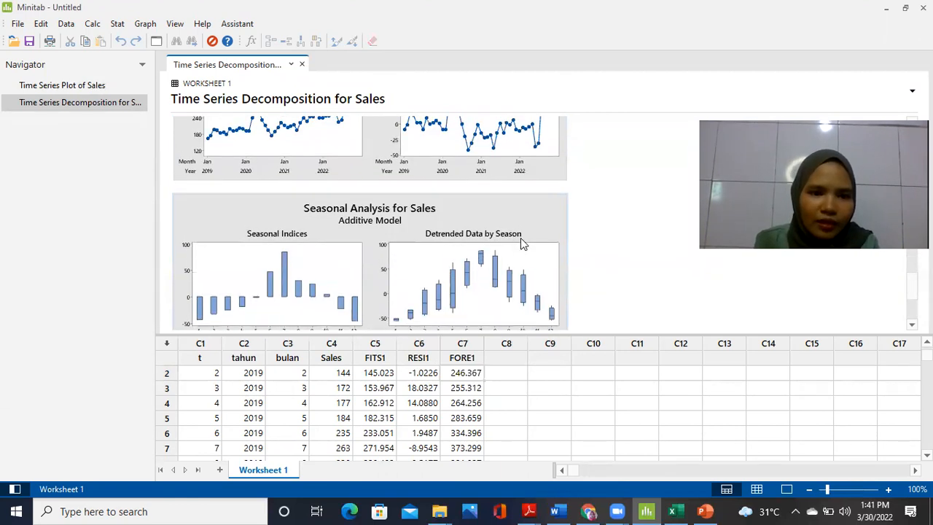
pyautogui.scroll(-4, 521, 244)
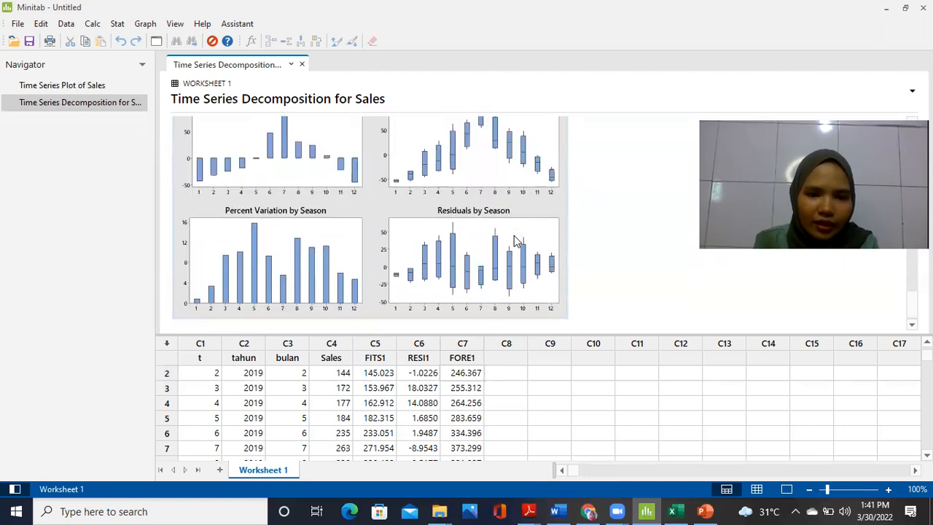
pyautogui.scroll(15, 514, 240)
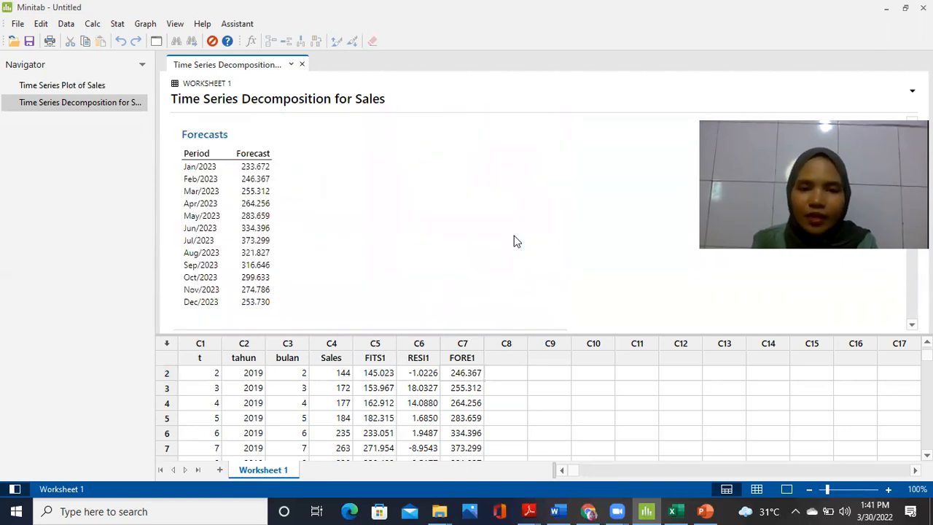